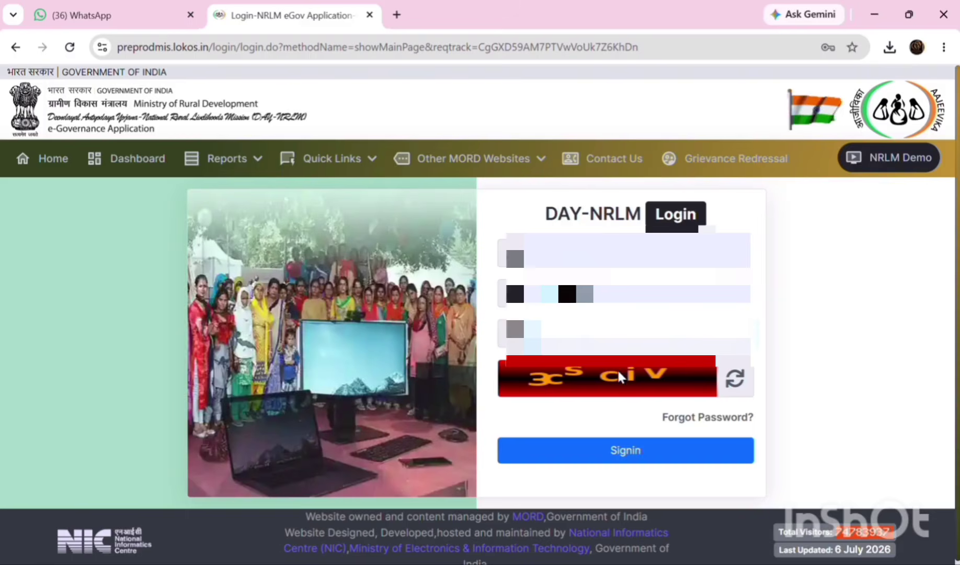
- Log in and choose BLOCK as the working role to reach the dashboard
left_click(618, 455)
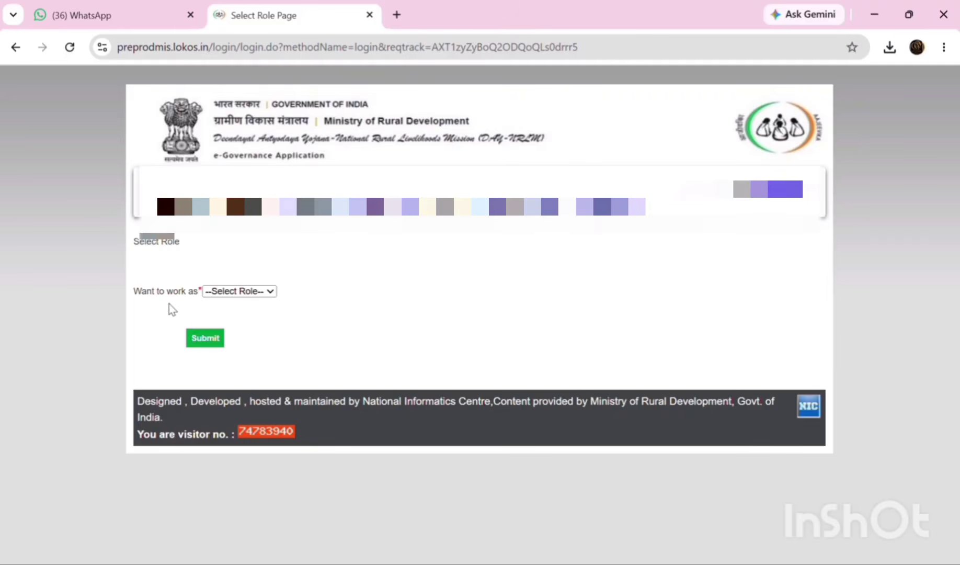
left_click(253, 294)
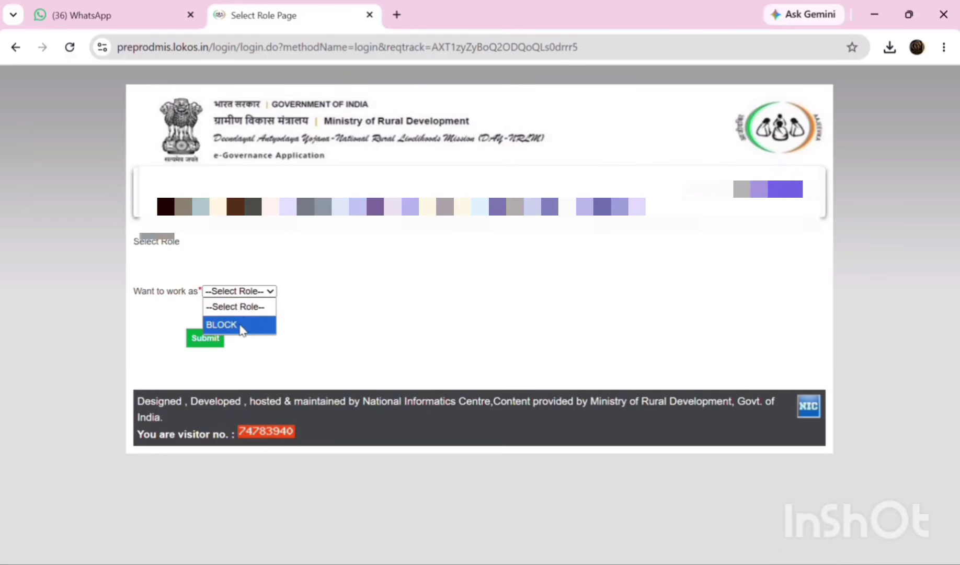
left_click(241, 325)
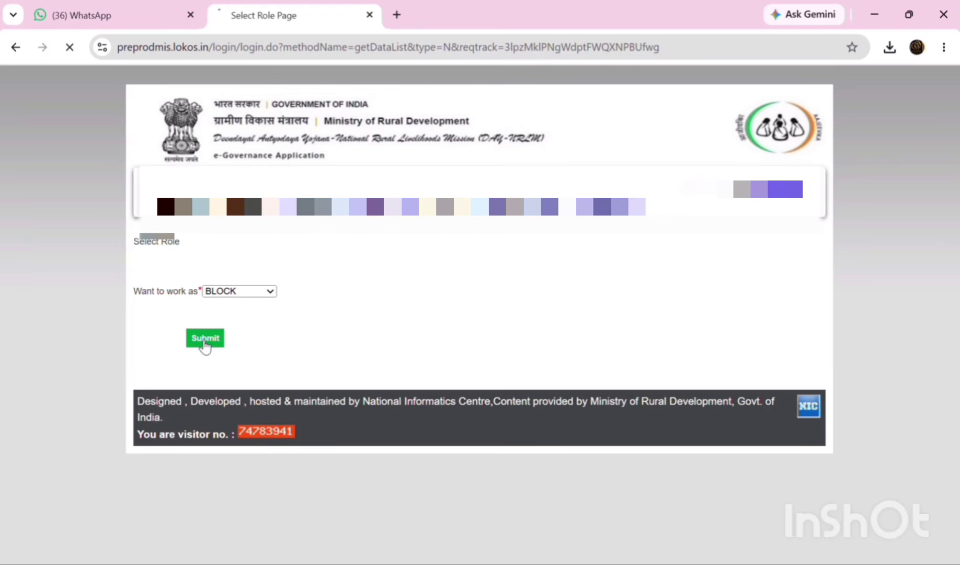
left_click(204, 339)
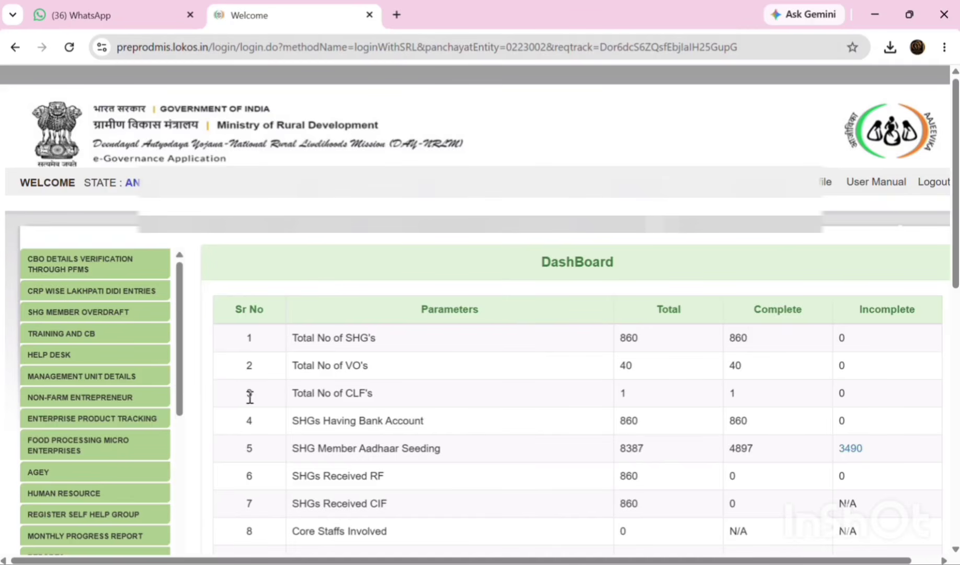
- Open ENTP UTILIZATION under Food Processing Micro Enterprises in the left menu
scroll(142, 455, "down", 2)
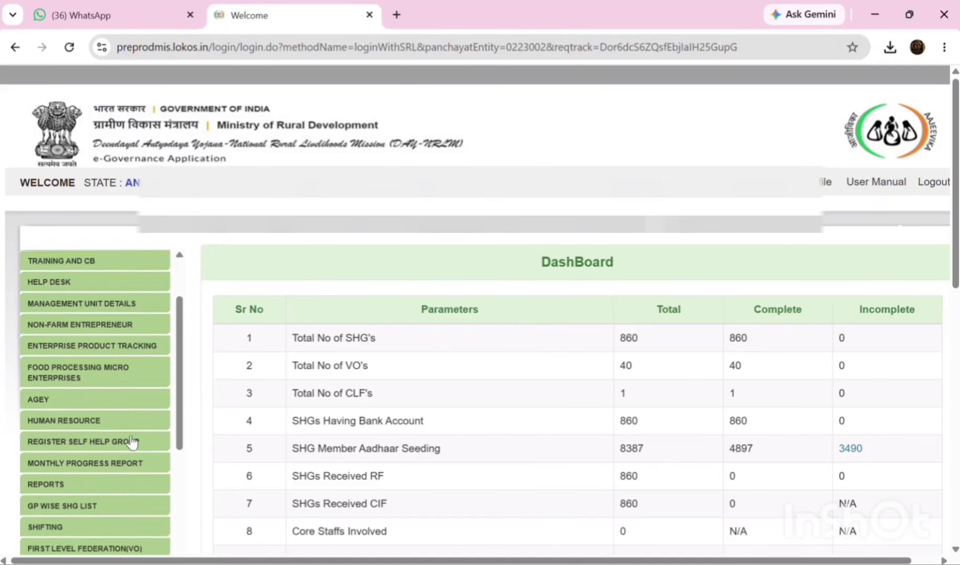
left_click(92, 374)
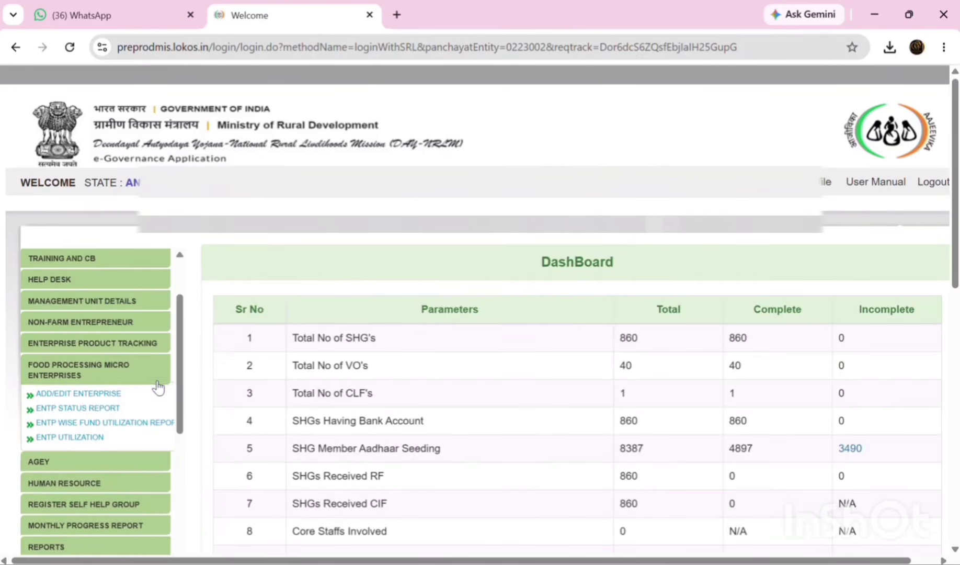
left_click(70, 438)
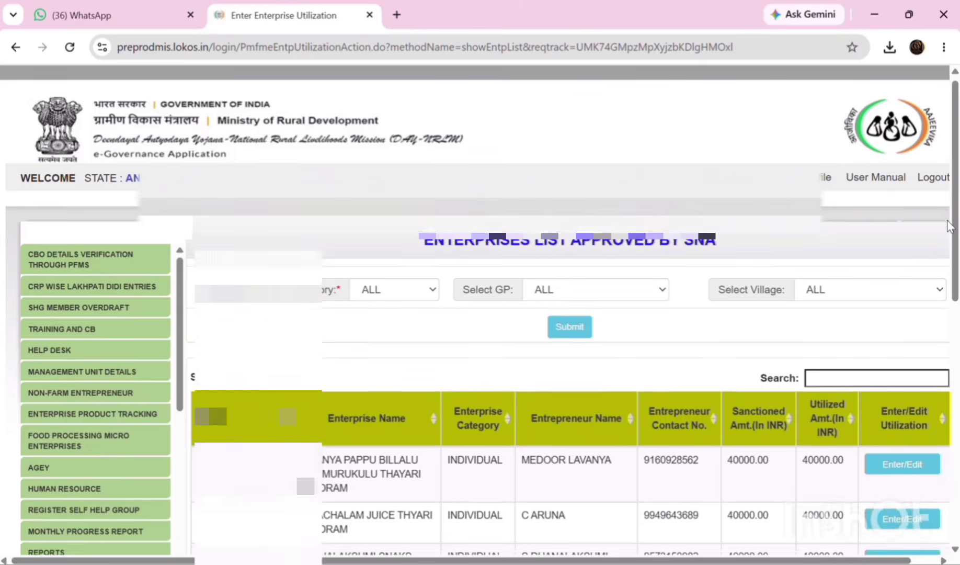
- Jump to page 5 of the approved enterprises list
scroll(948, 226, "down", 1)
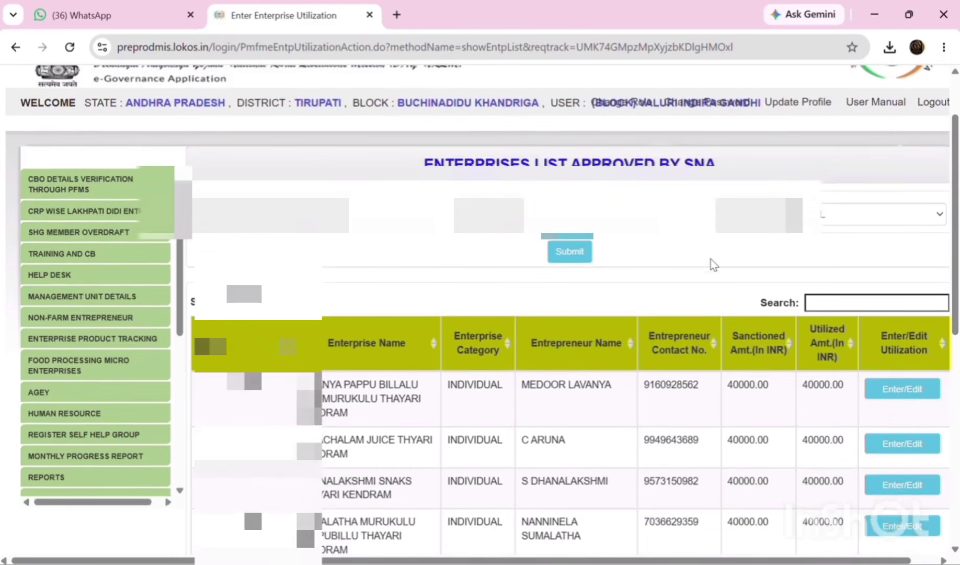
scroll(710, 259, "down", 3)
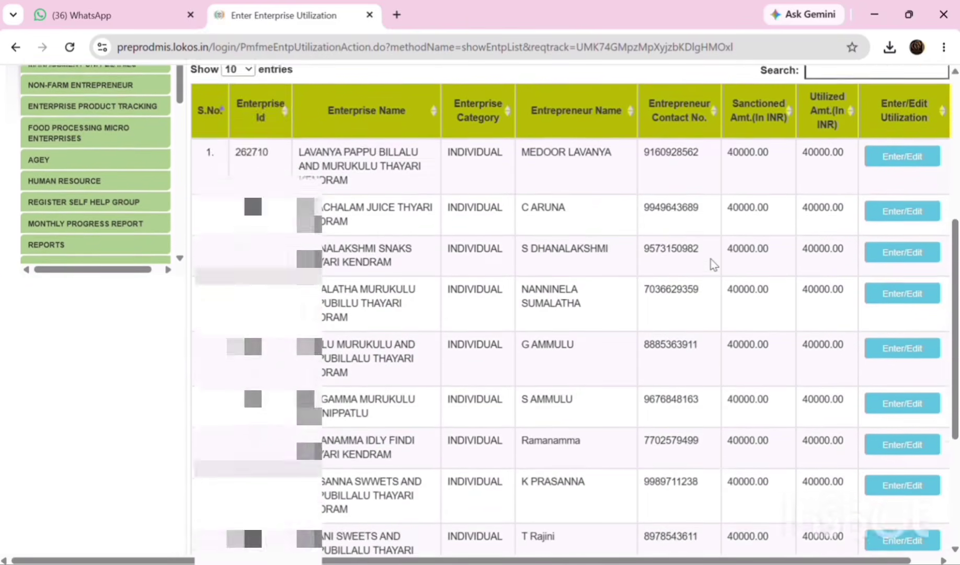
scroll(710, 258, "down", 3)
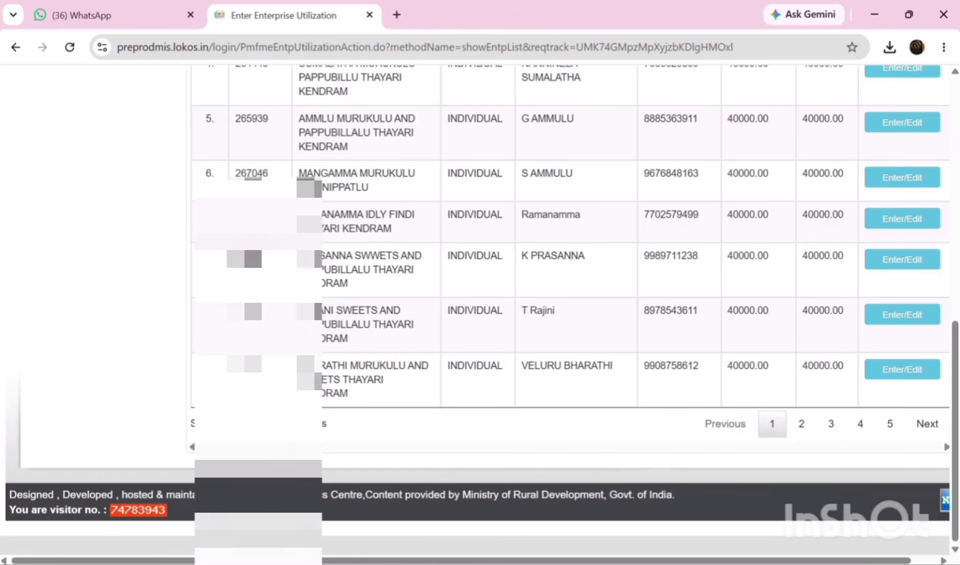
scroll(392, 387, "up", 10)
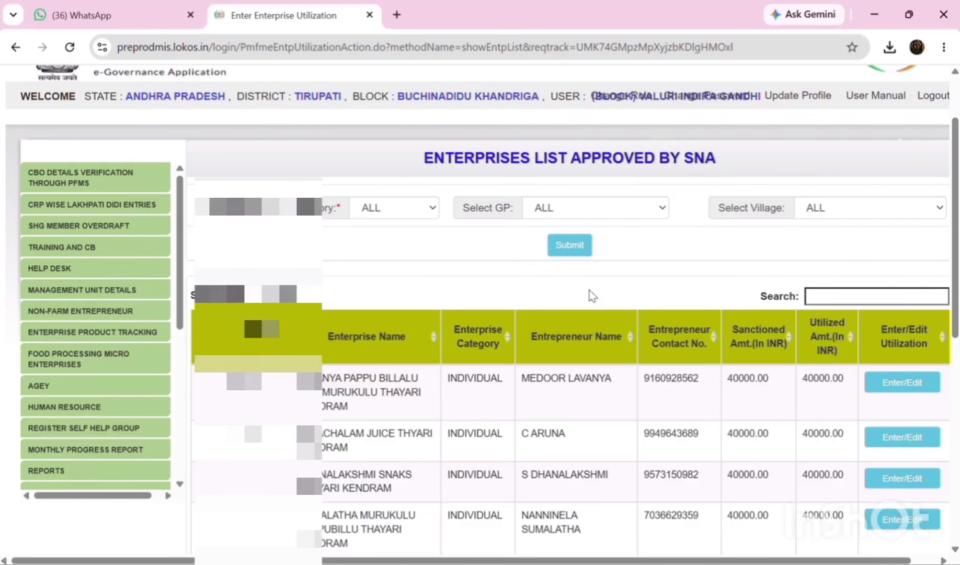
scroll(844, 235, "down", 2)
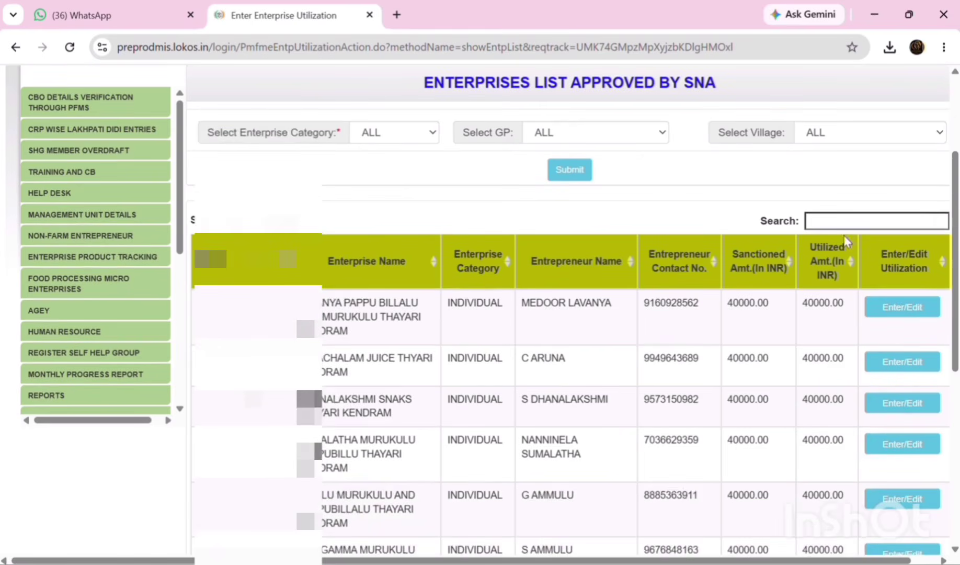
scroll(753, 268, "down", 8)
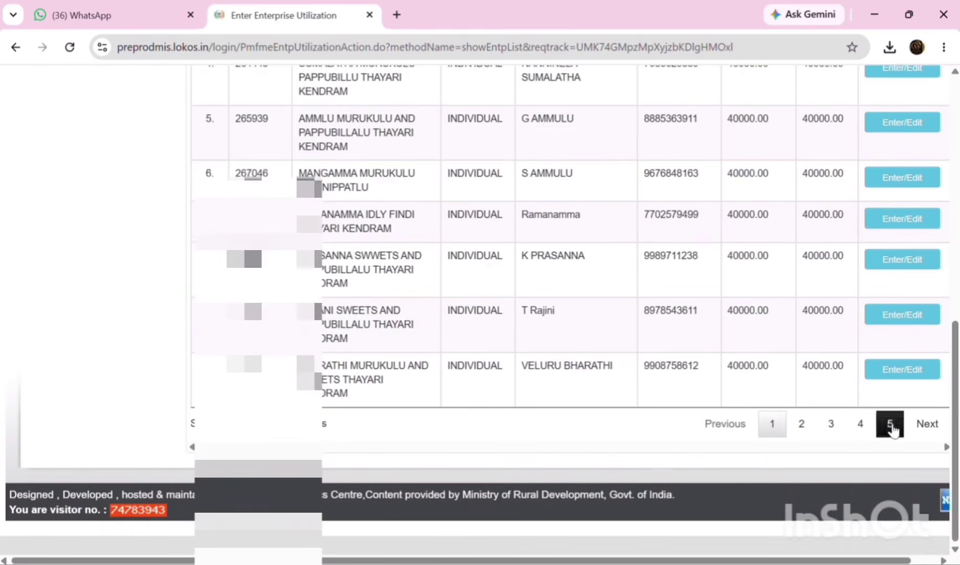
left_click(889, 423)
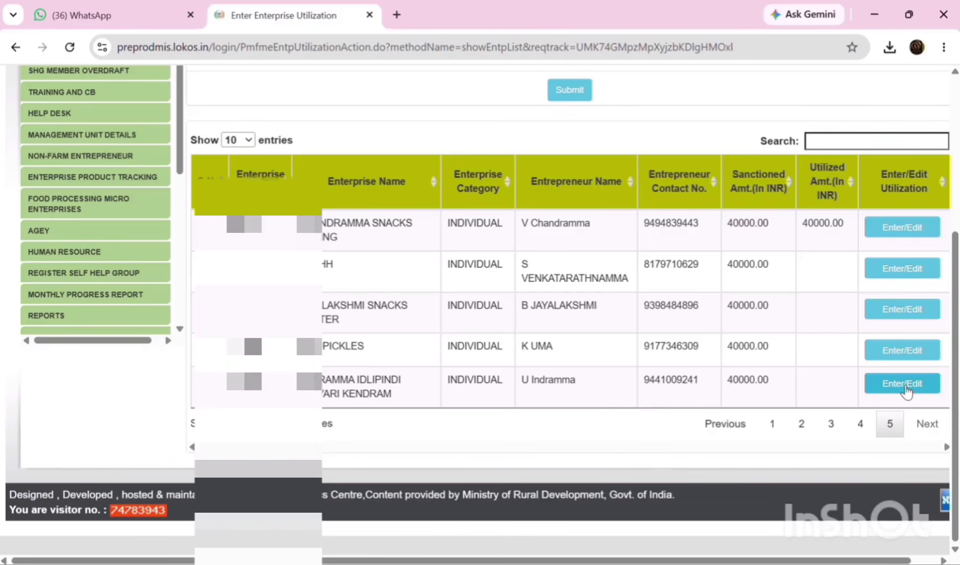
- Open the last enterprise's seed capital form and set the received date to 19-05-2026
left_click(906, 387)
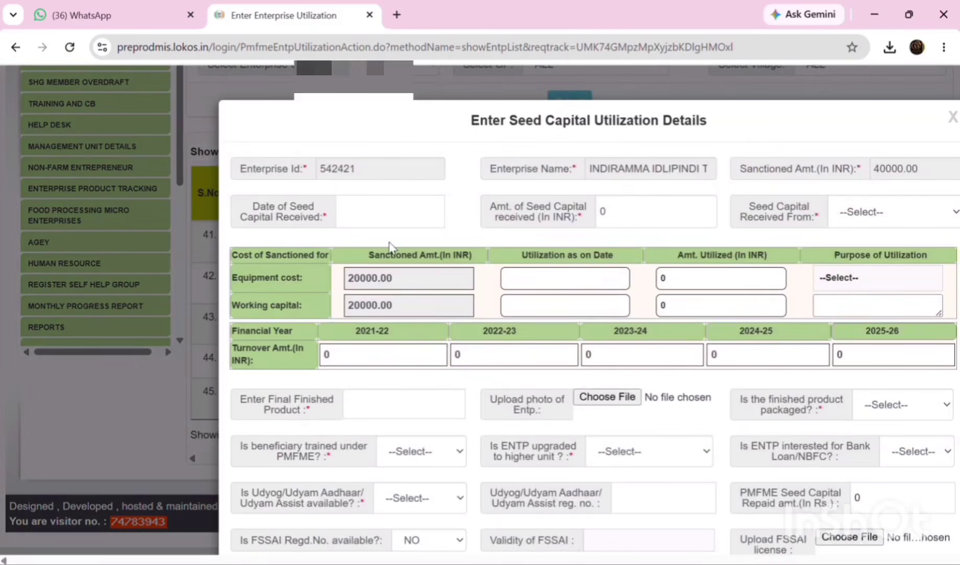
left_click(377, 215)
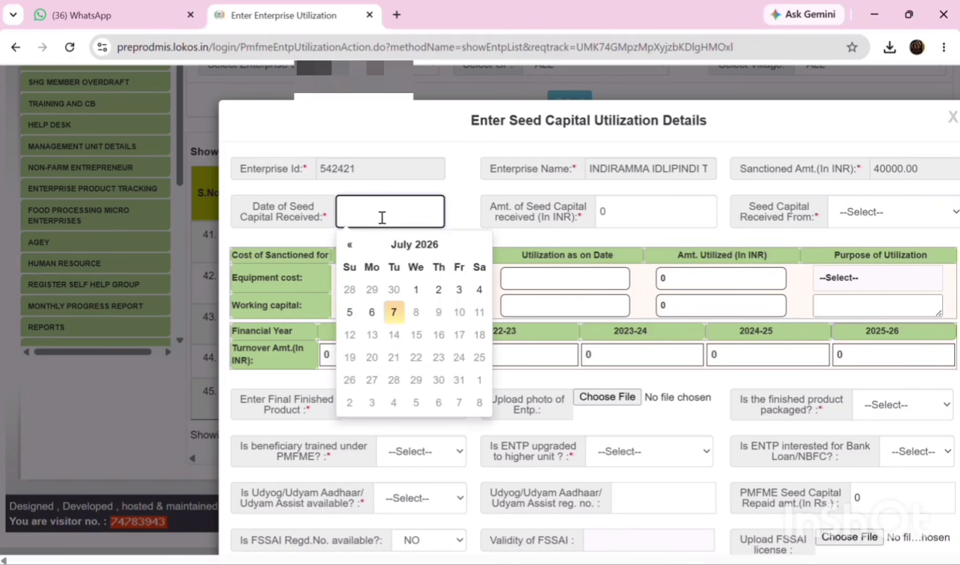
left_click(350, 245)
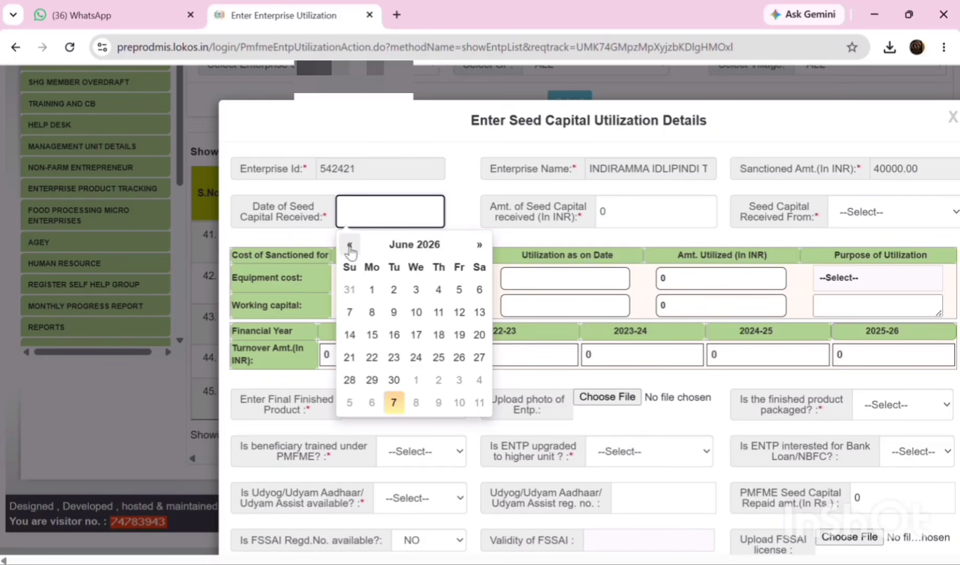
left_click(350, 246)
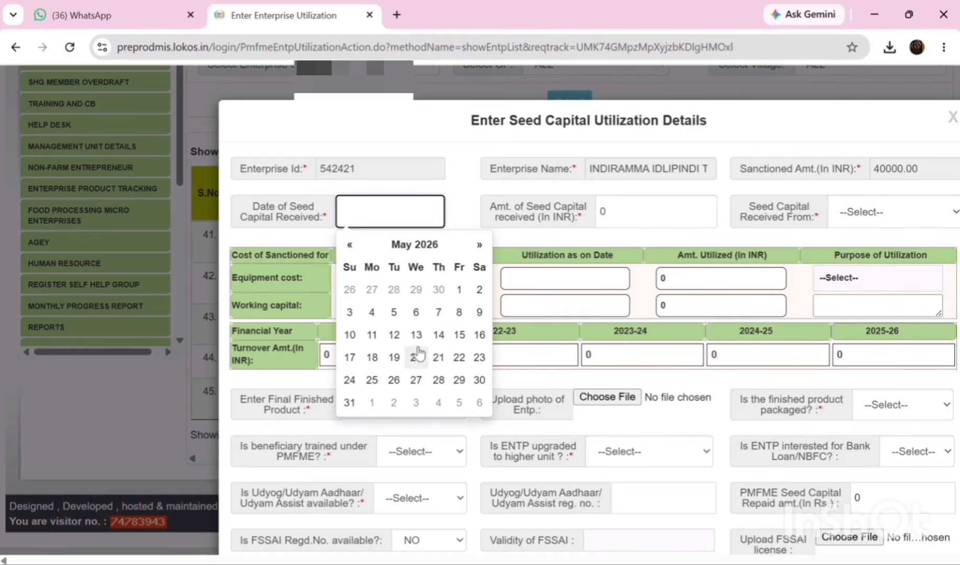
left_click(393, 357)
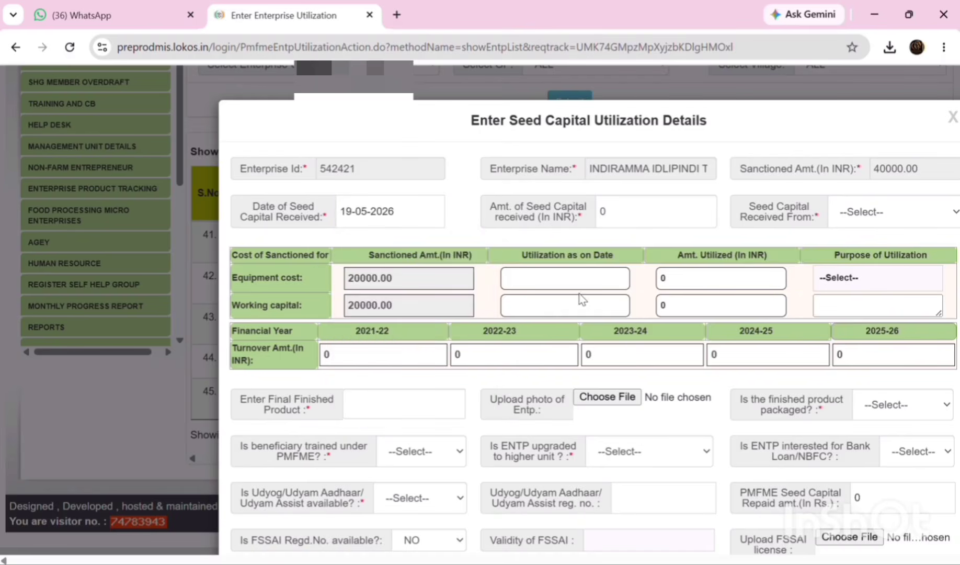
- Enter 40000 as the seed capital amount, received from SHG
left_click(623, 220)
double_click(623, 221)
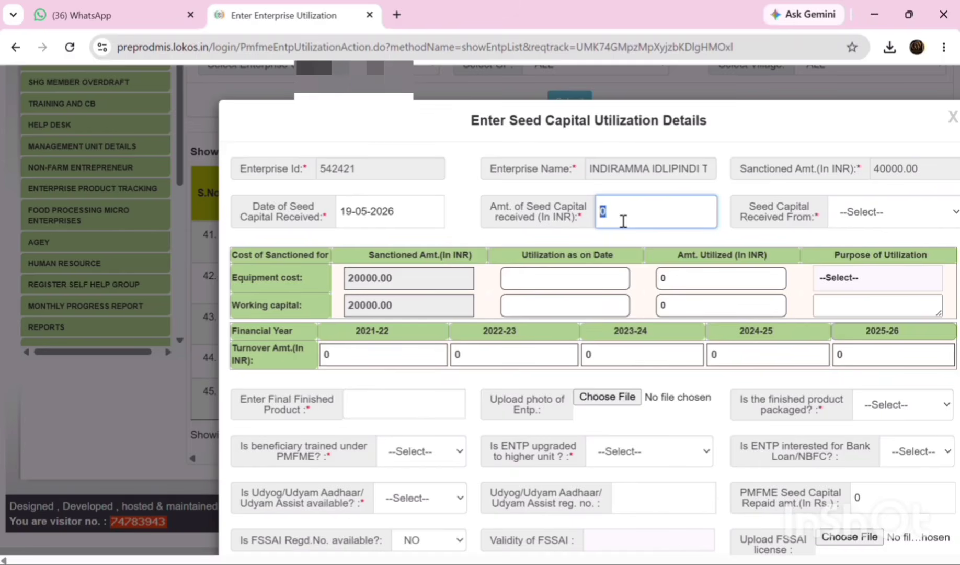
type("40000")
left_click(860, 222)
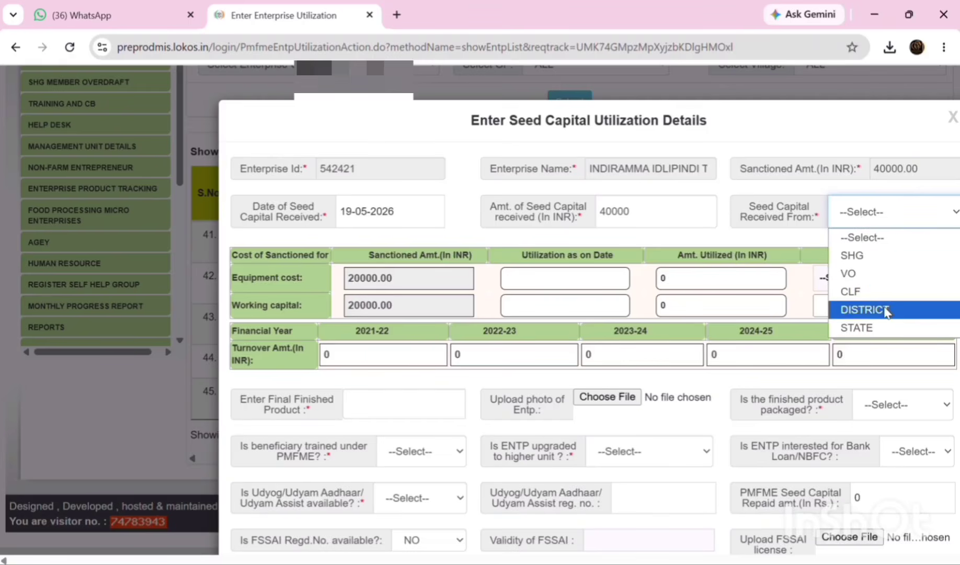
left_click(874, 256)
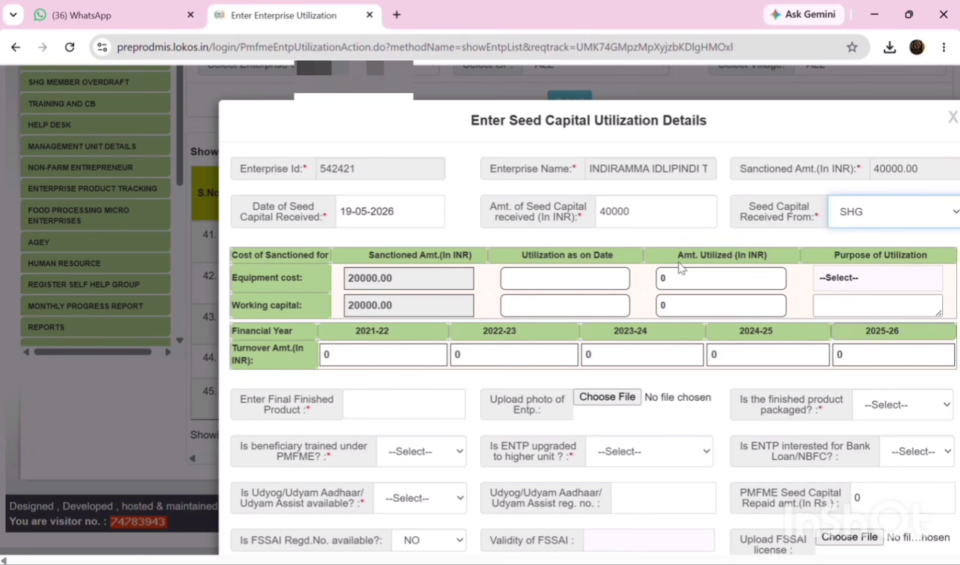
scroll(659, 270, "down", 2)
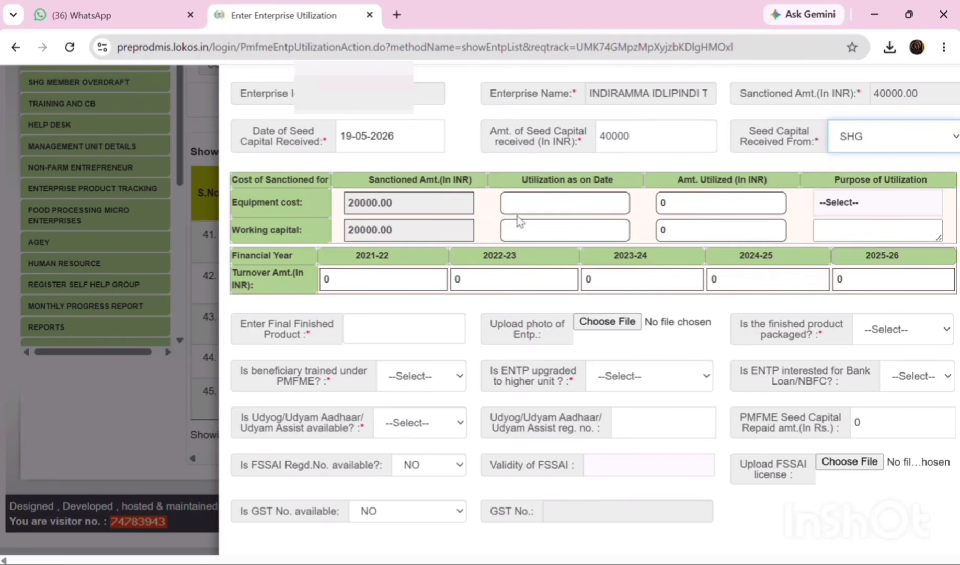
- Record equipment utilization on 21-05-2026 of 20000 for Roasting Instrument
left_click(530, 203)
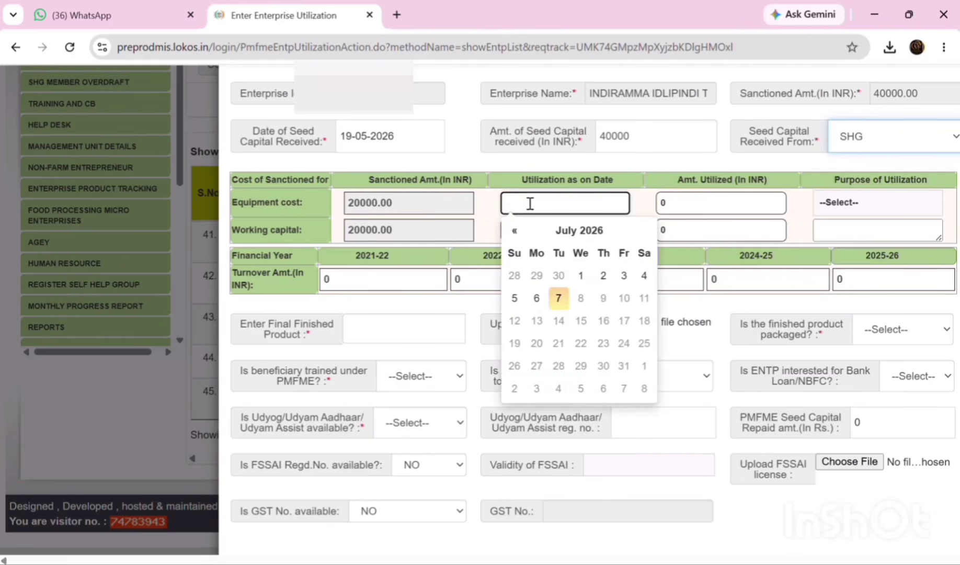
left_click(515, 232)
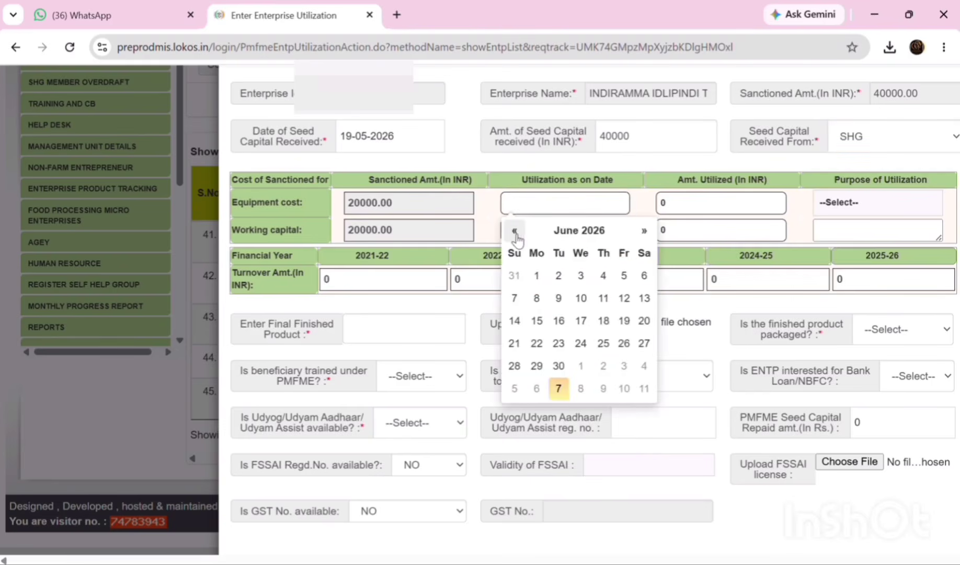
left_click(515, 231)
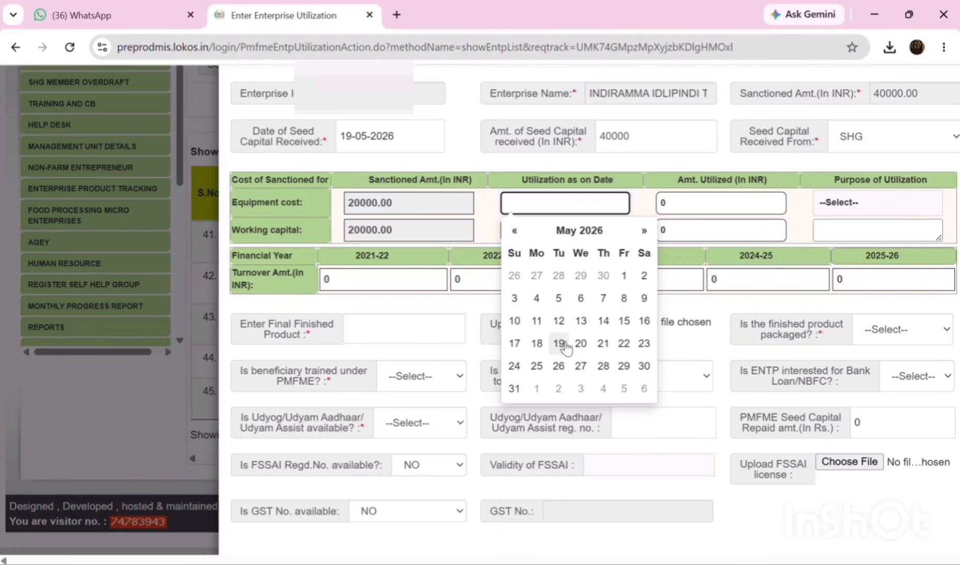
left_click(603, 344)
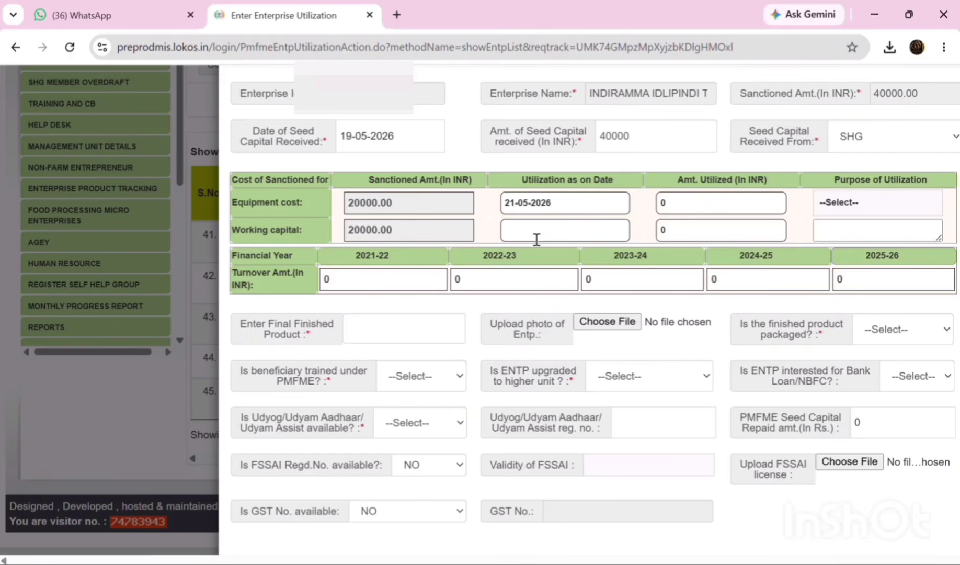
double_click(675, 201)
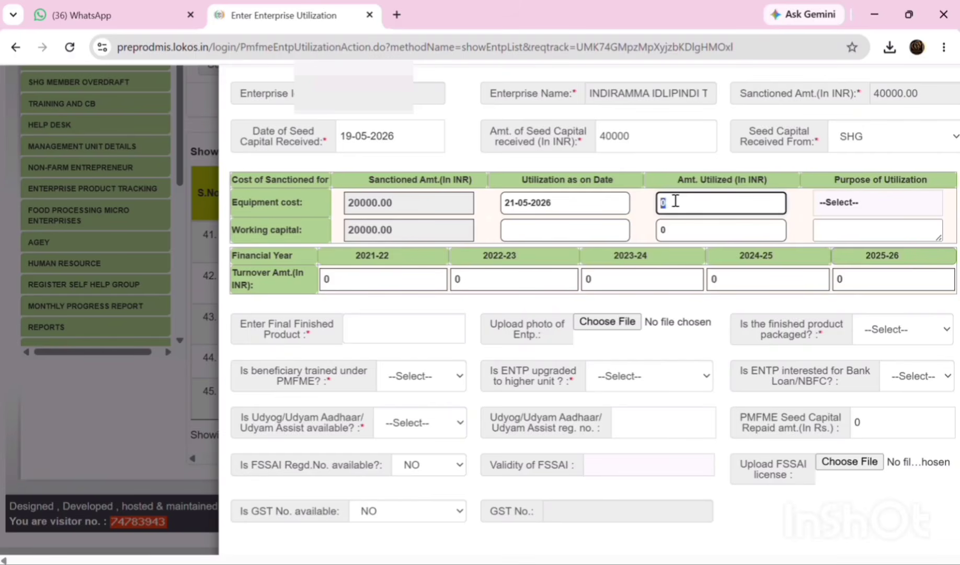
type("20000")
left_click(853, 205)
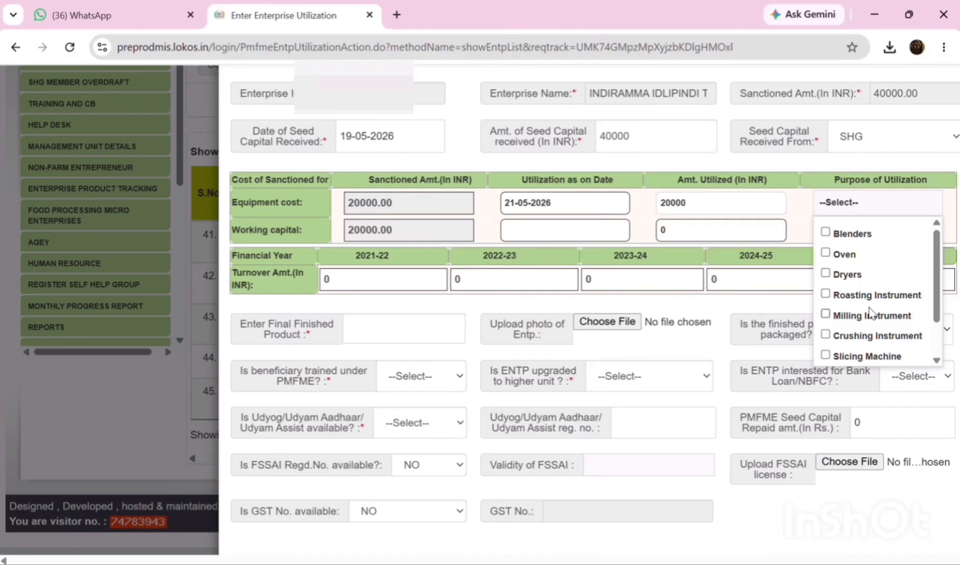
scroll(870, 312, "down", 2)
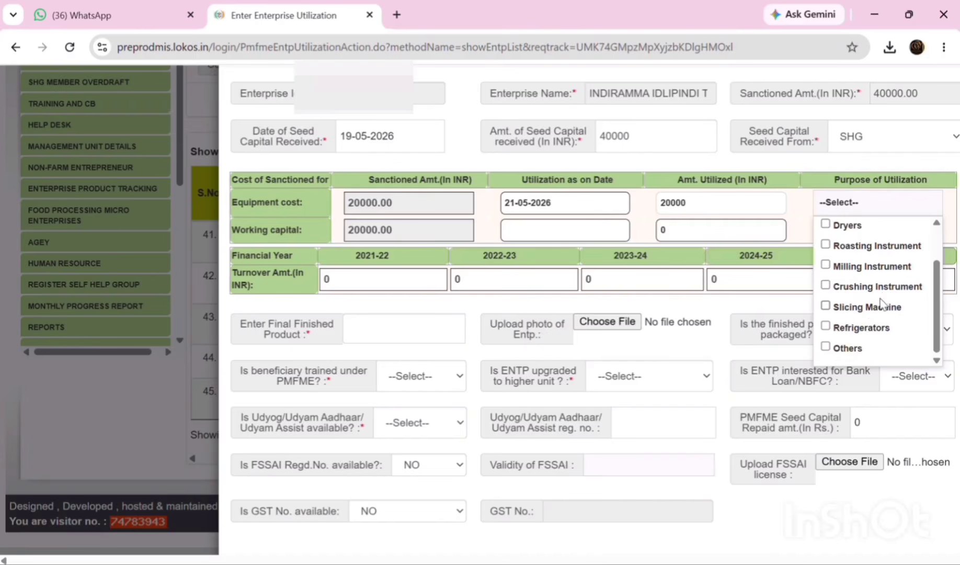
scroll(881, 306, "down", 2)
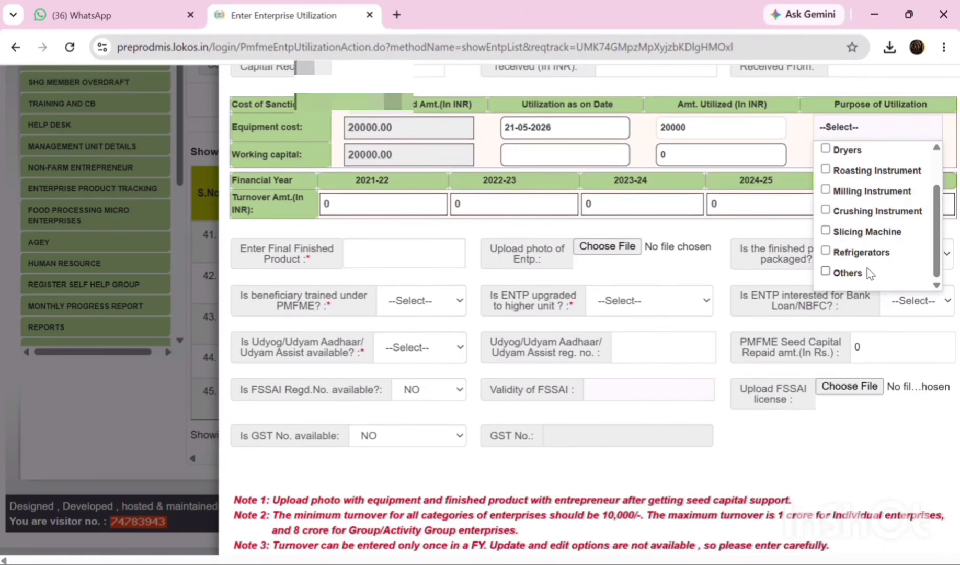
scroll(879, 235, "up", 2)
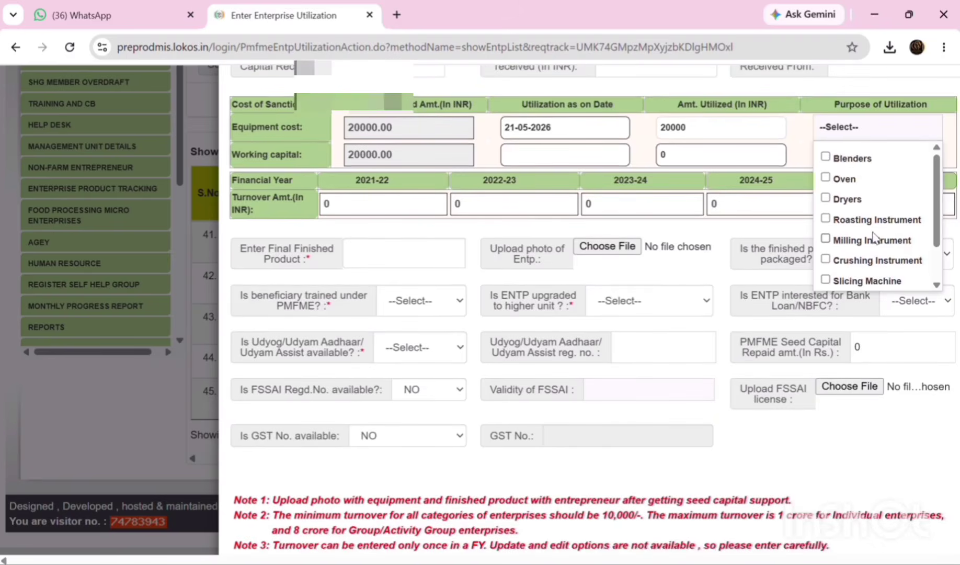
left_click(829, 220)
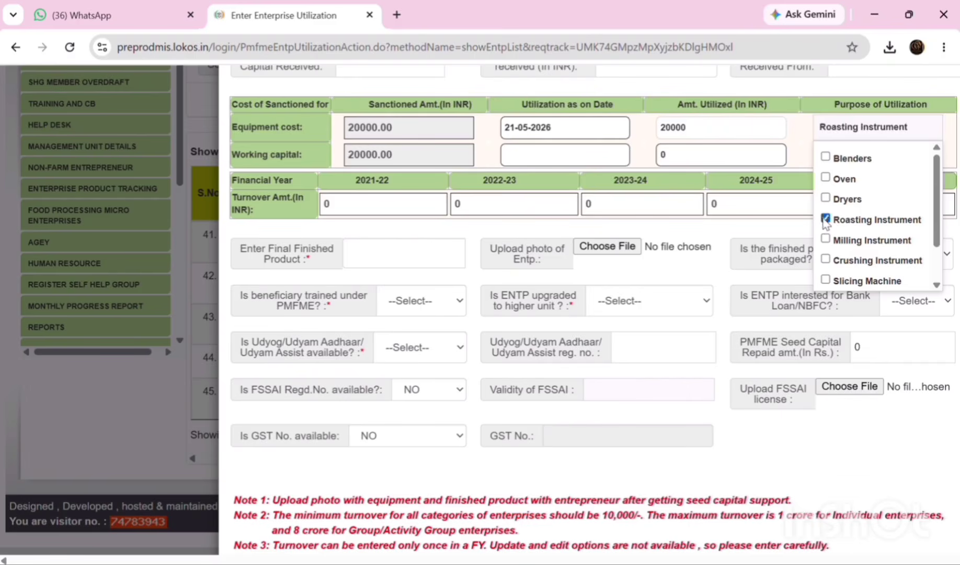
- Enter working capital utilized as 20000 dated 21-05-2026
left_click(544, 156)
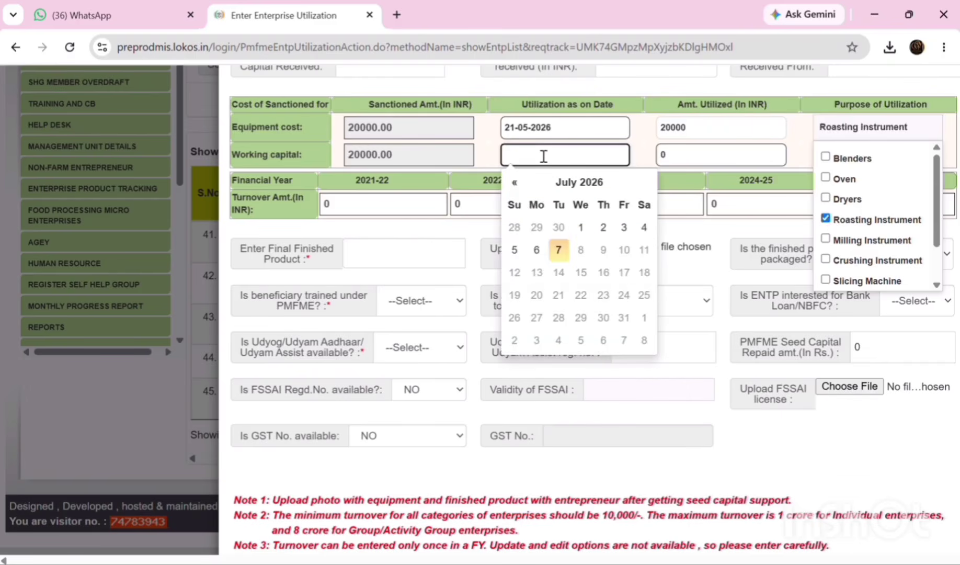
left_click(515, 183)
left_click(515, 183)
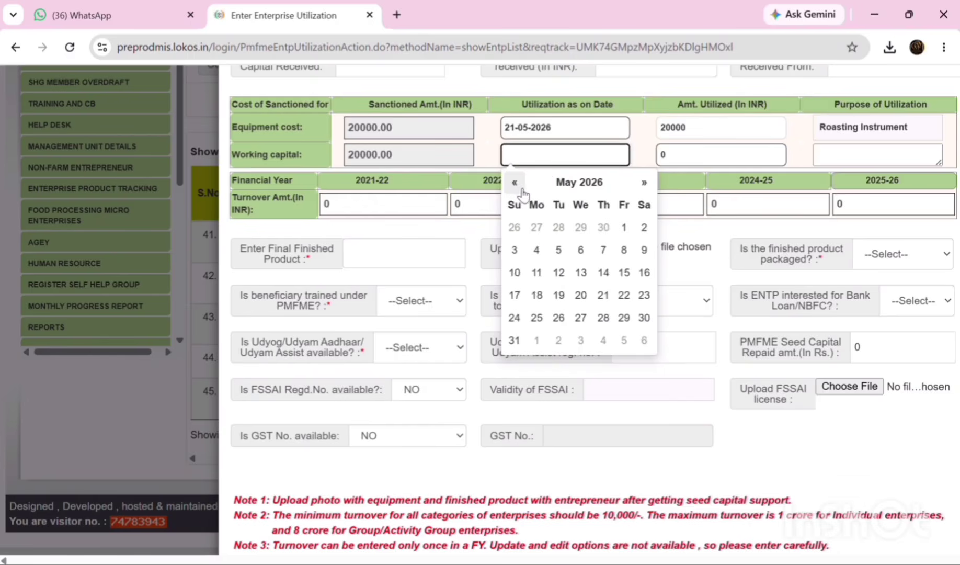
left_click(602, 295)
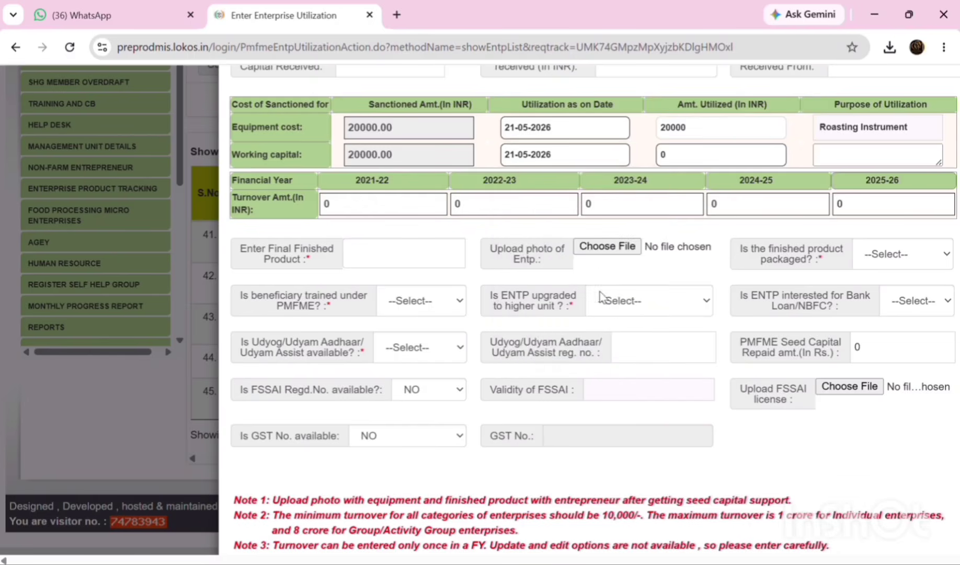
left_click(669, 156)
type("2")
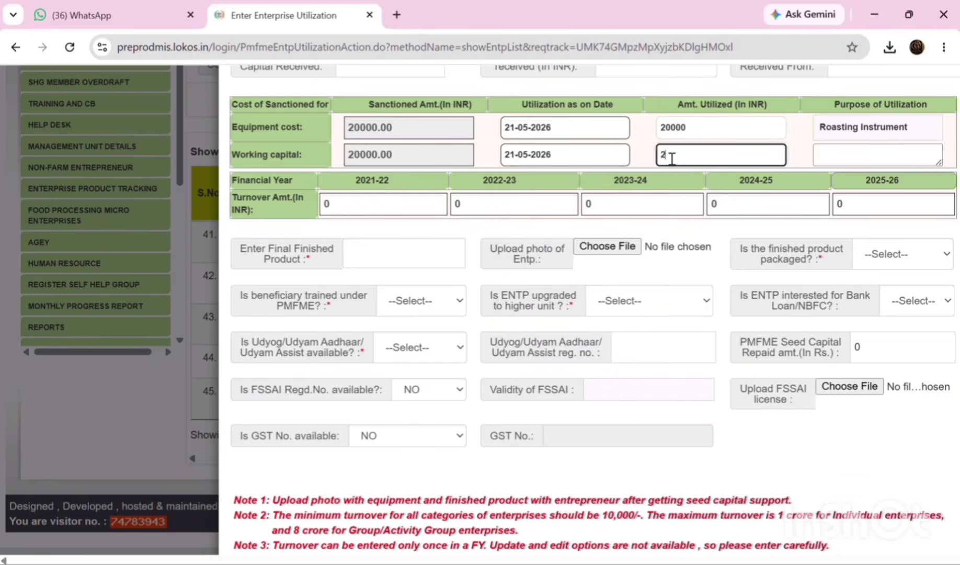
type("0000")
- Enter RAW METIRIAL as the working capital purpose of utilization
left_click(830, 154)
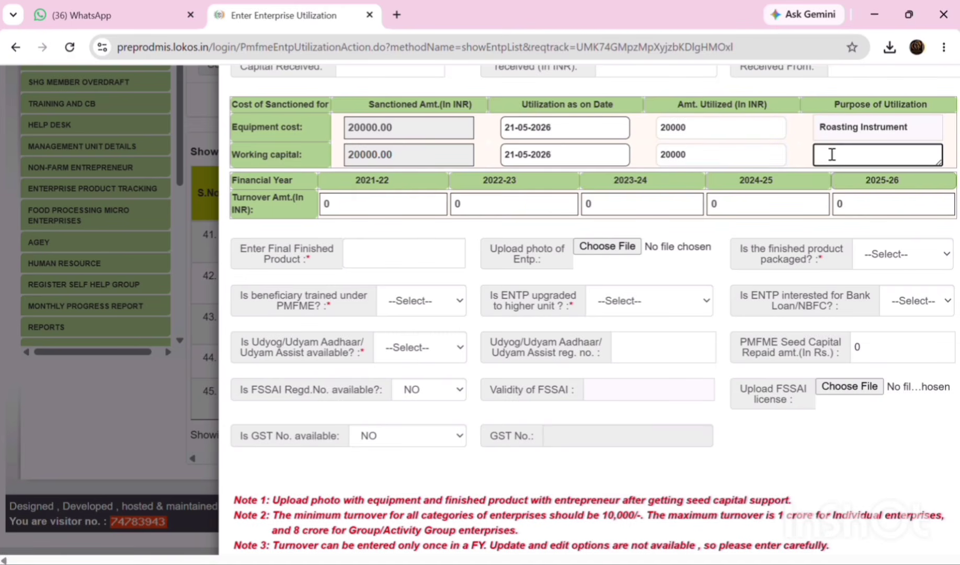
type("RAWMETIRIAL")
left_click(836, 152)
- Set the 2025-26 turnover to 30000, leaving earlier years at 0
scroll(611, 265, "up", 2)
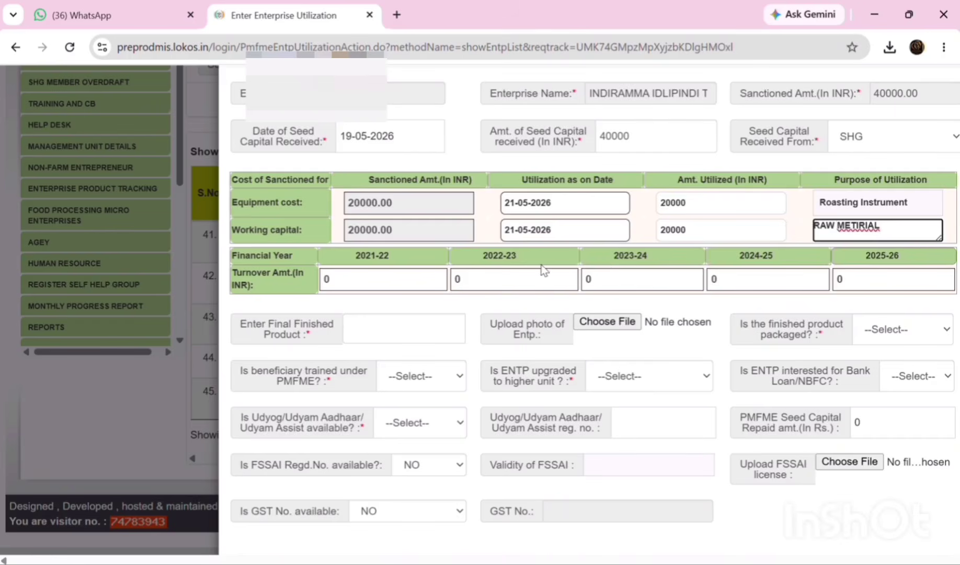
left_click(848, 273)
double_click(848, 273)
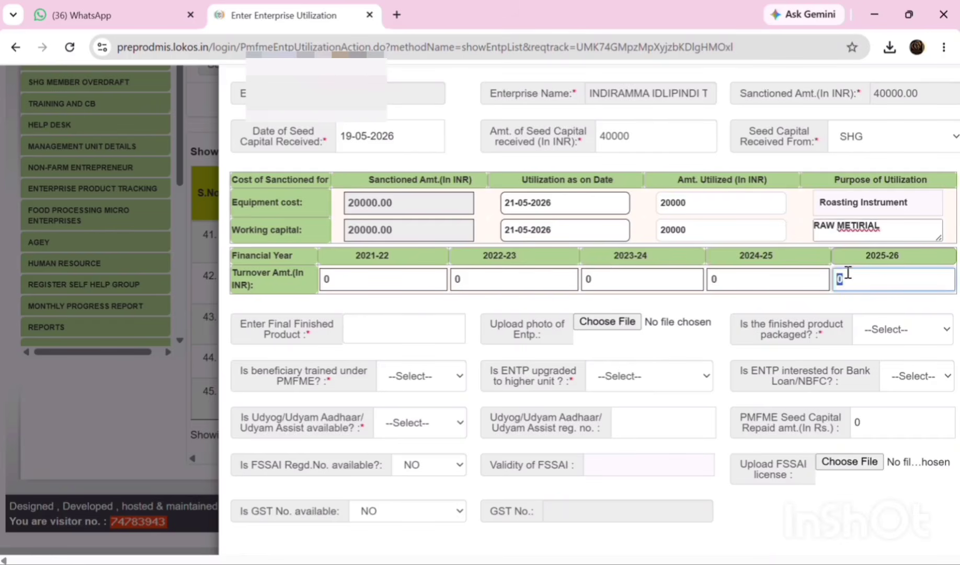
type("3")
type("600")
type("0000")
left_click(858, 299)
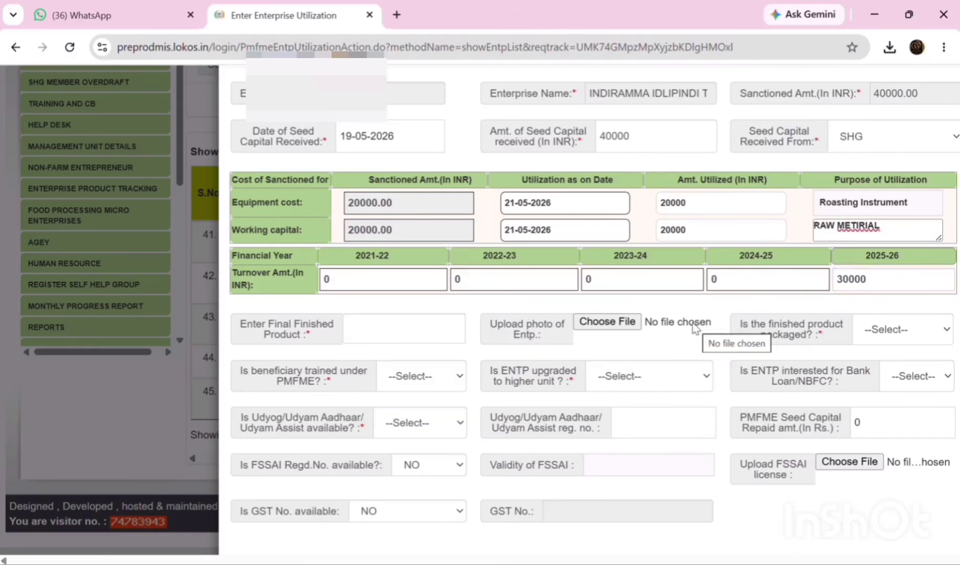
left_click(396, 333)
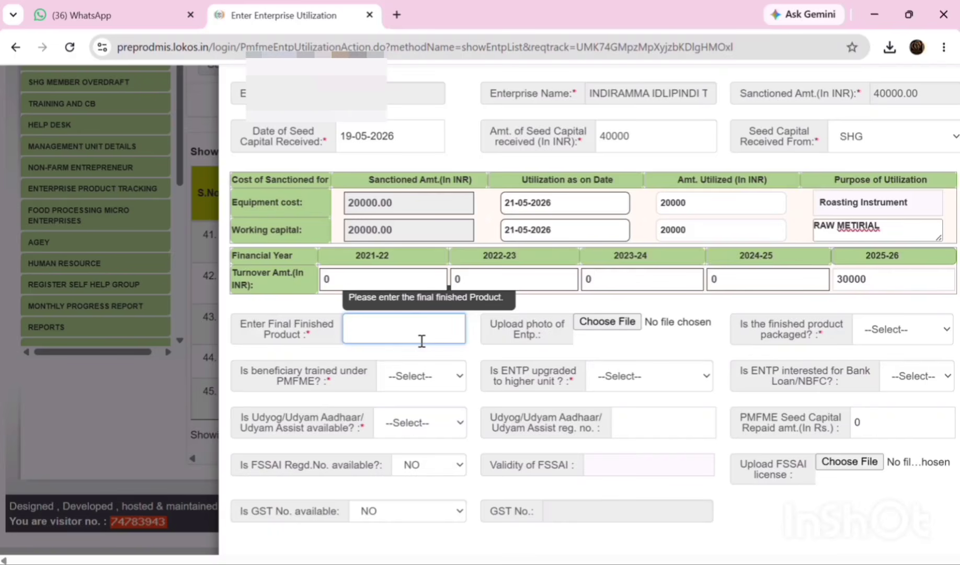
- Enter SWEET MURUKKU as the final finished product and attach the enterprise photo
type("SWEET MURUKKU")
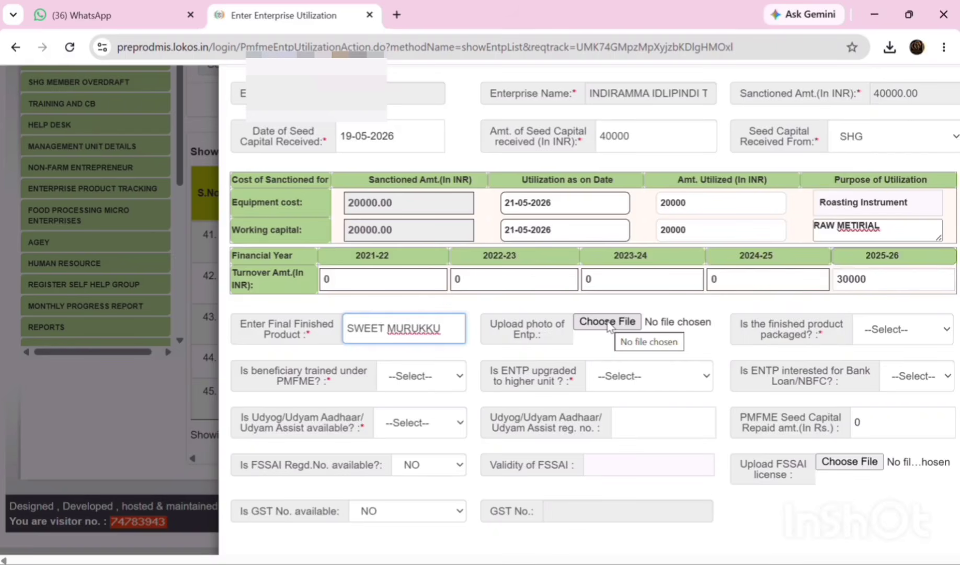
left_click(607, 322)
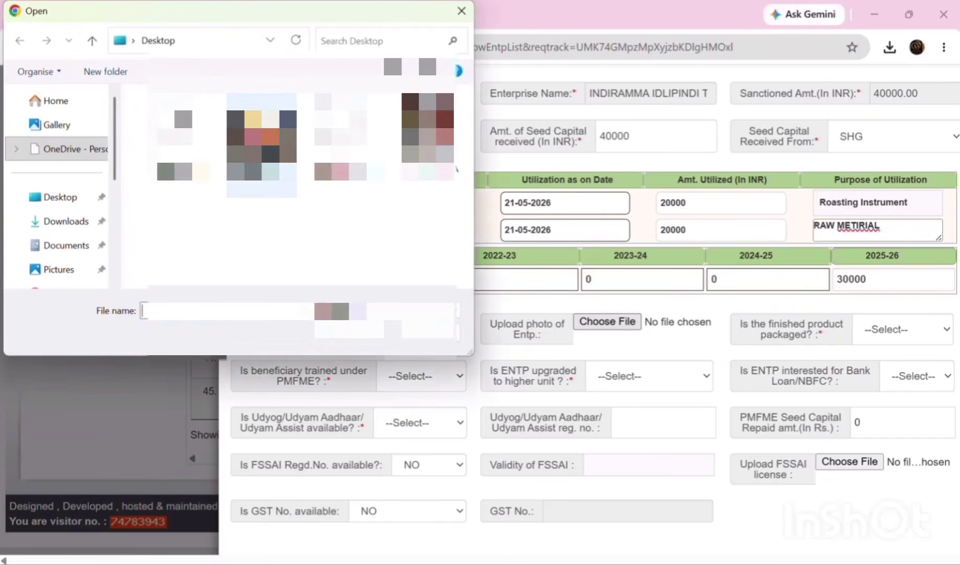
left_click(253, 153)
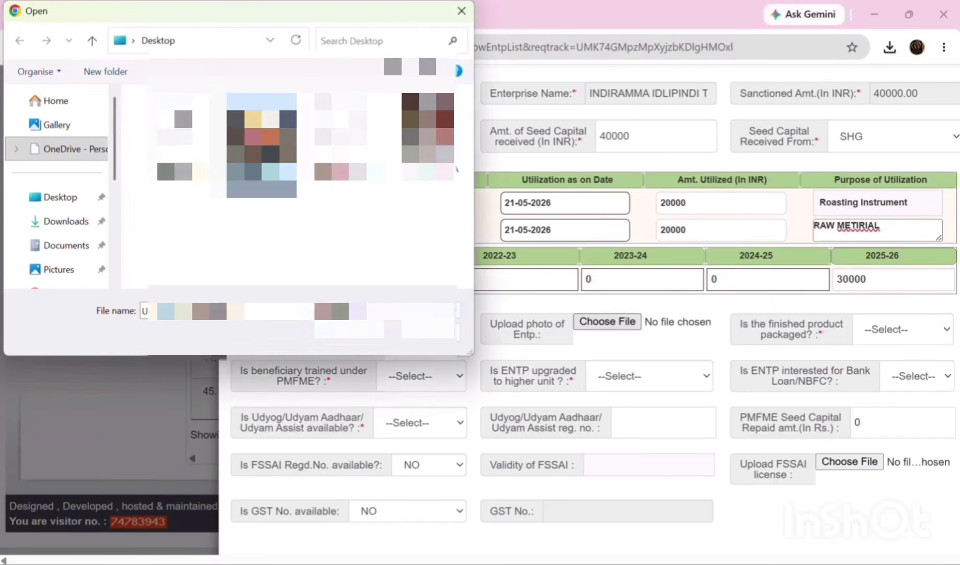
left_click(350, 330)
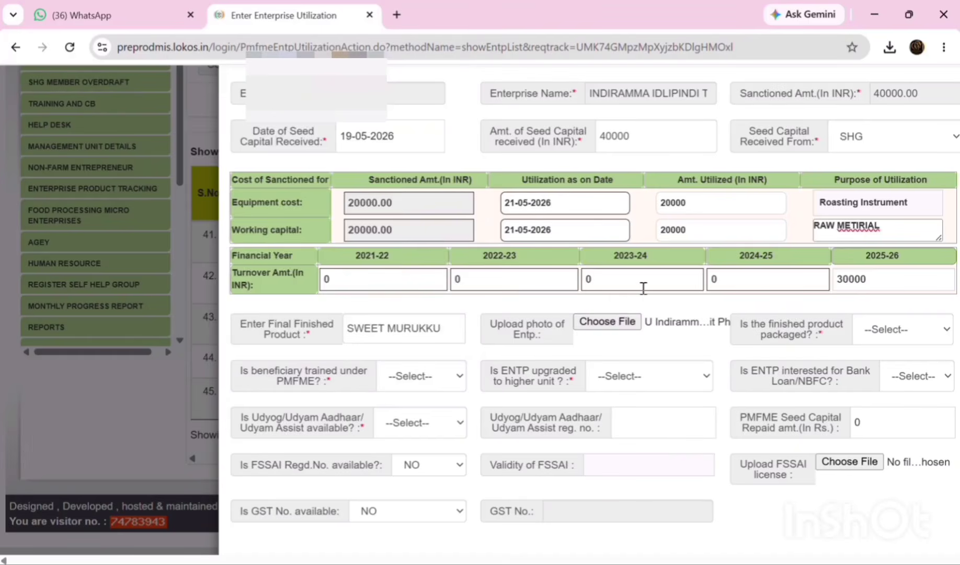
- Mark the finished product as packaged (YES) and PMFME training as NO
left_click(881, 332)
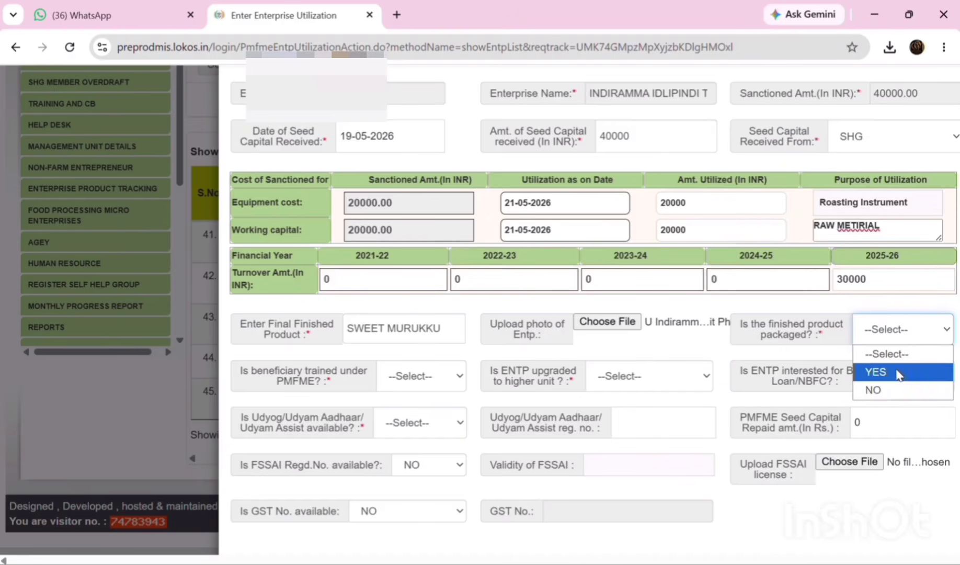
left_click(890, 373)
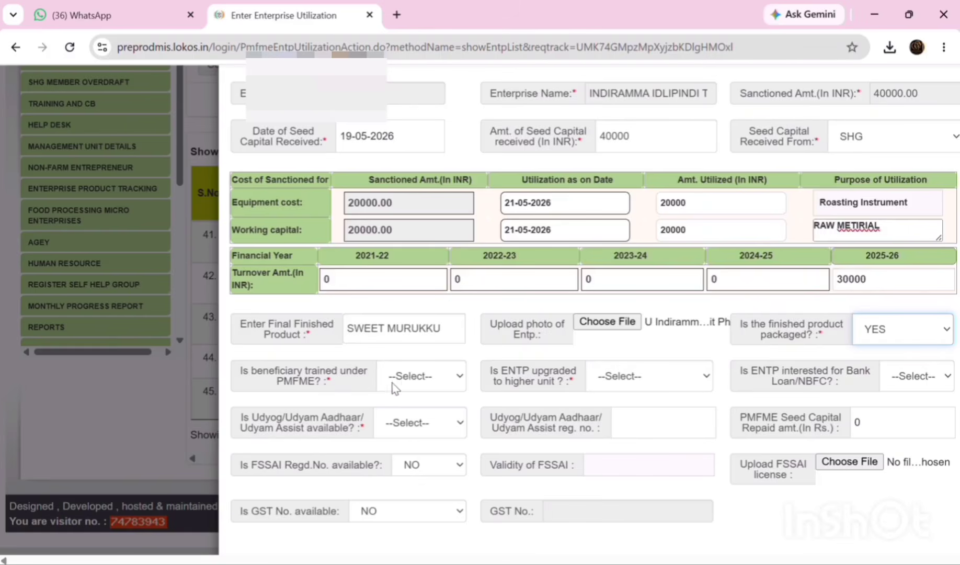
left_click(417, 379)
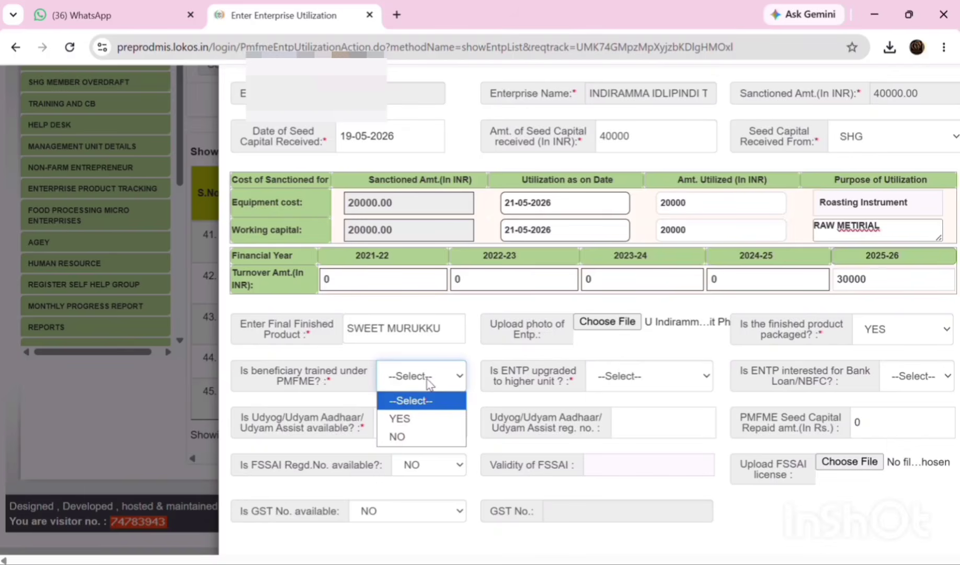
left_click(419, 437)
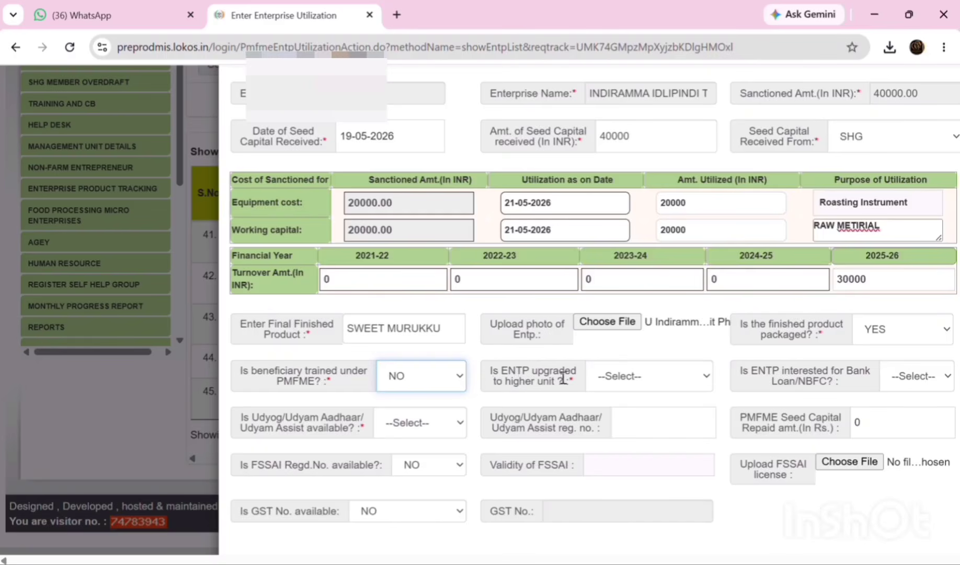
- Set upgraded to higher unit to NO and Udyog/Udyam Aadhaar available to YES
left_click(636, 382)
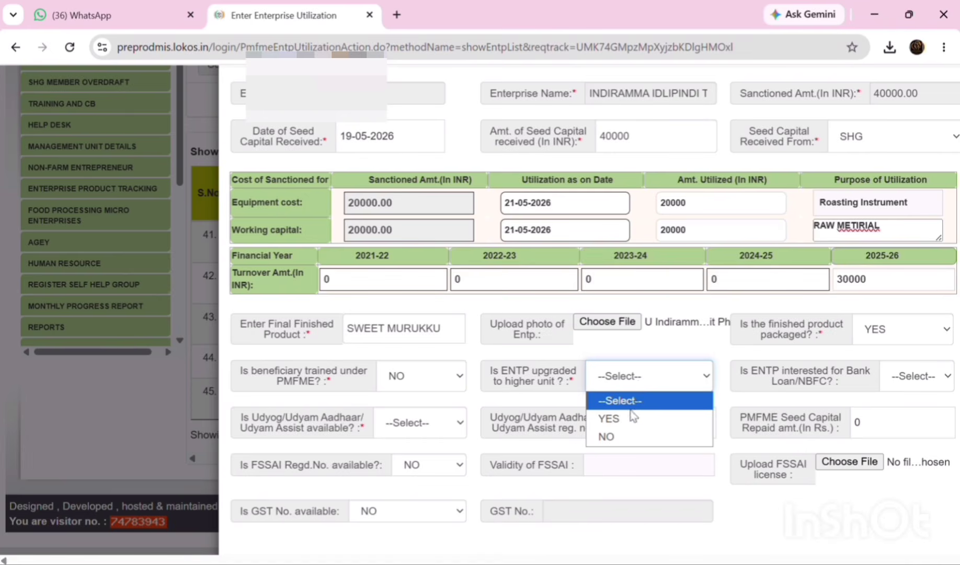
left_click(630, 438)
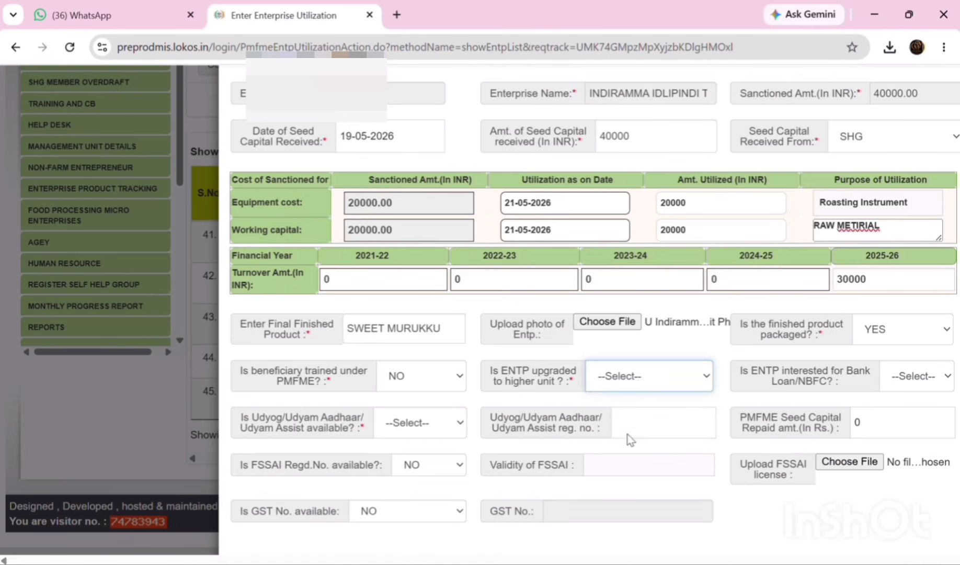
left_click(643, 377)
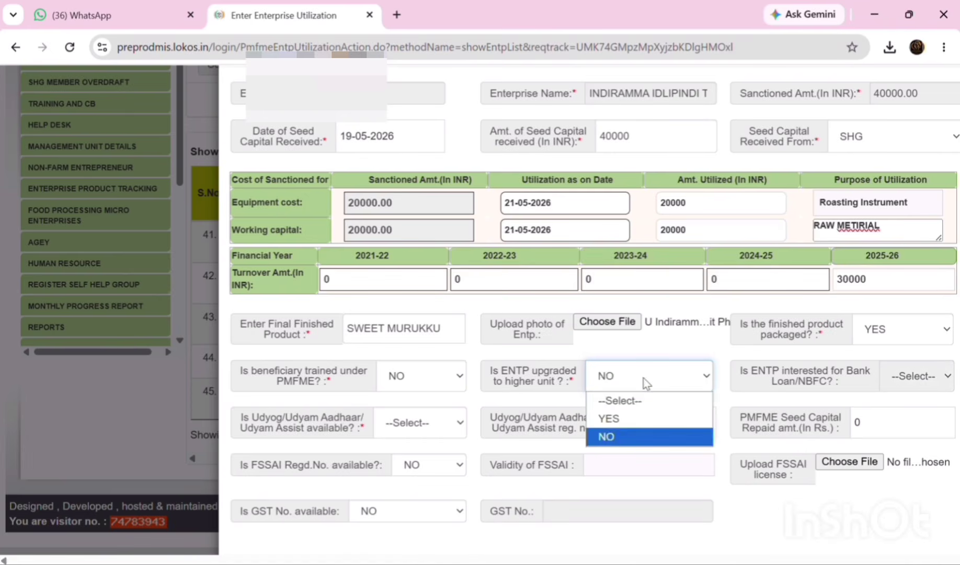
left_click(628, 417)
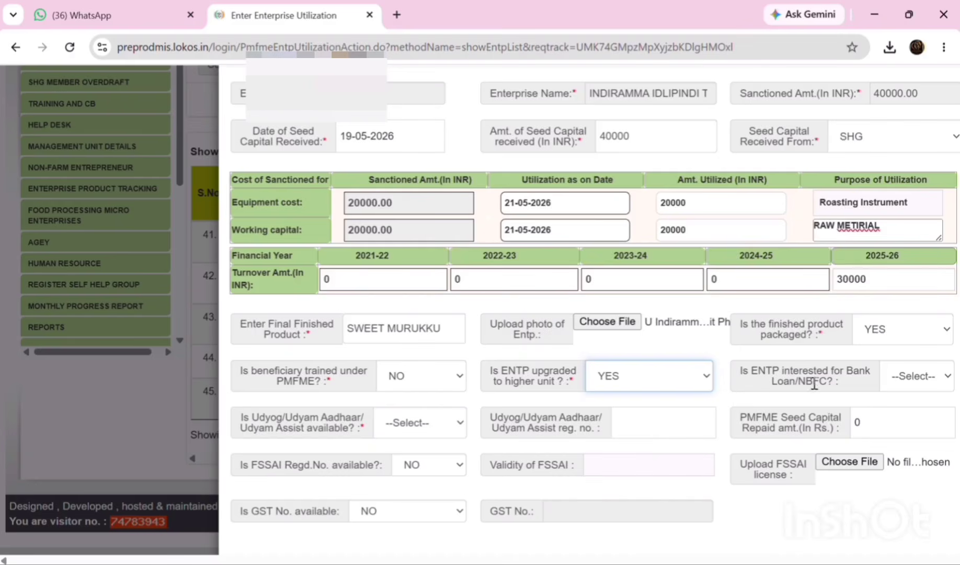
left_click(898, 381)
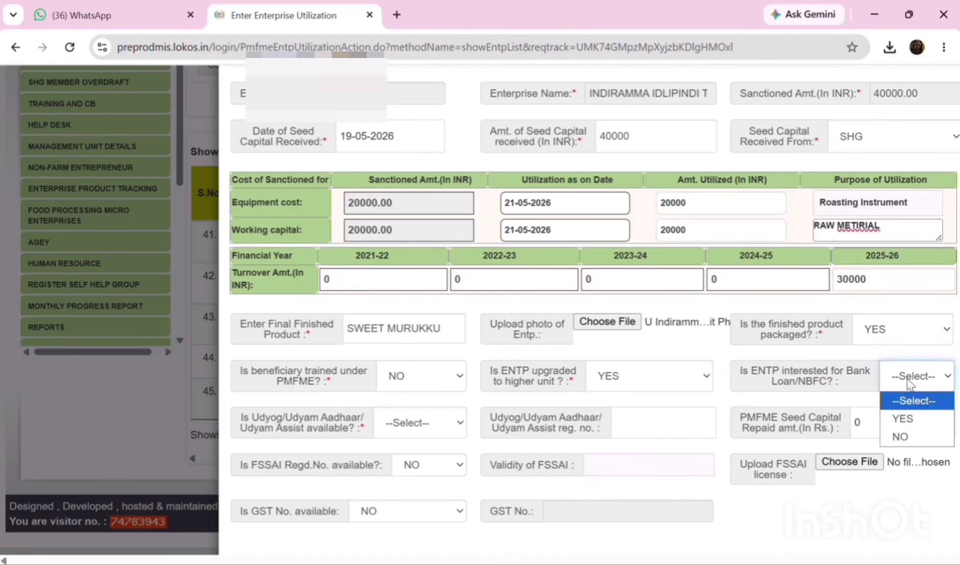
left_click(692, 381)
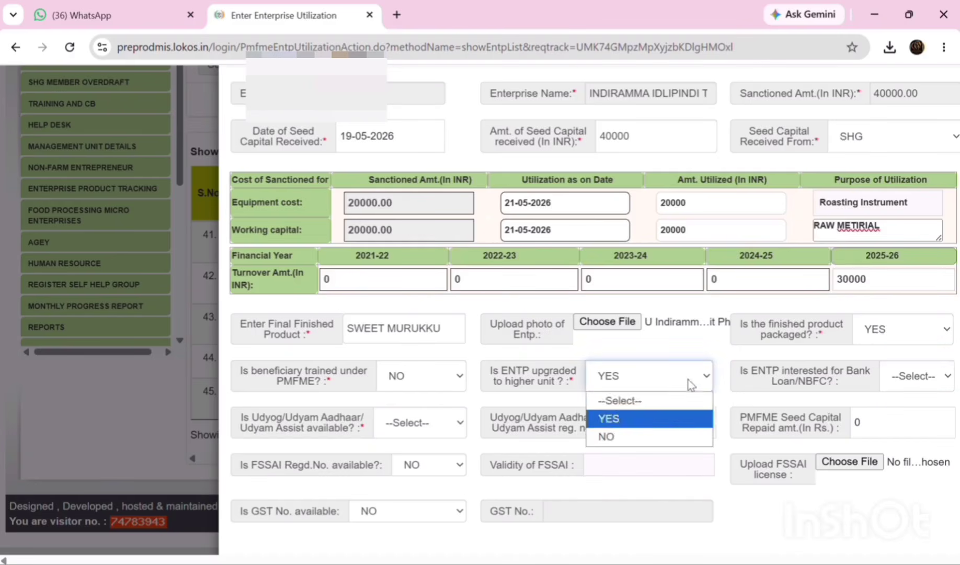
left_click(641, 436)
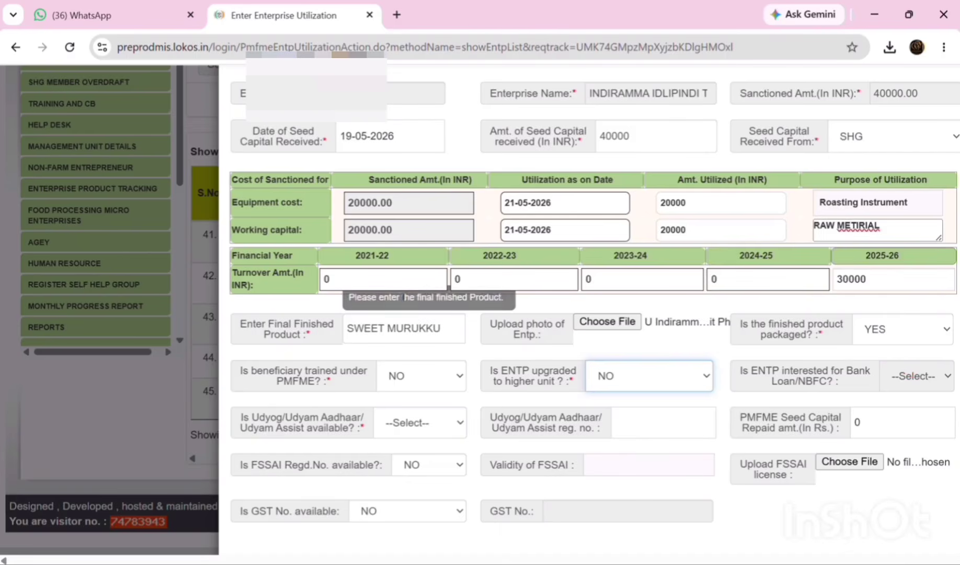
left_click(458, 426)
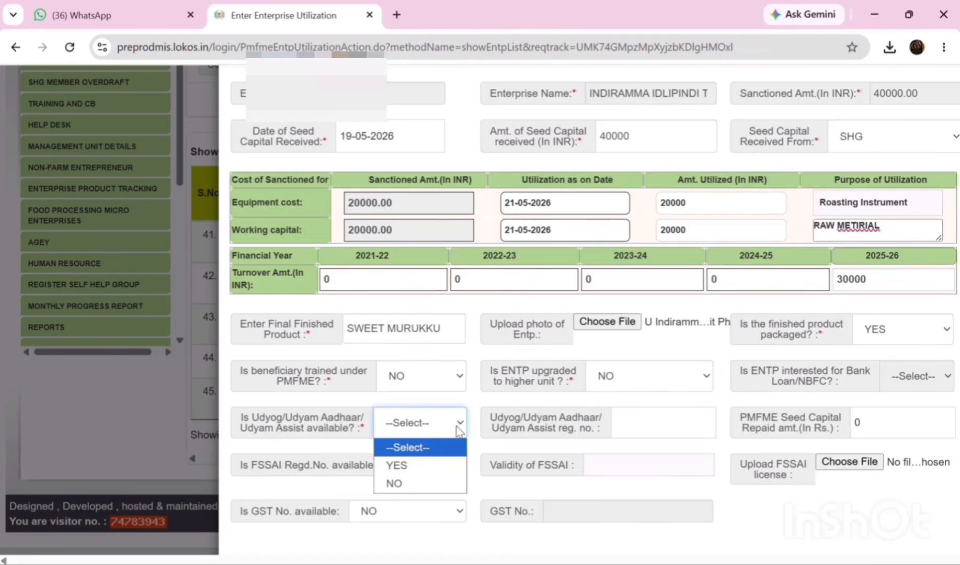
left_click(422, 467)
- Enter the Udyam registration number and set PMFME seed capital repaid to 2000
left_click(636, 425)
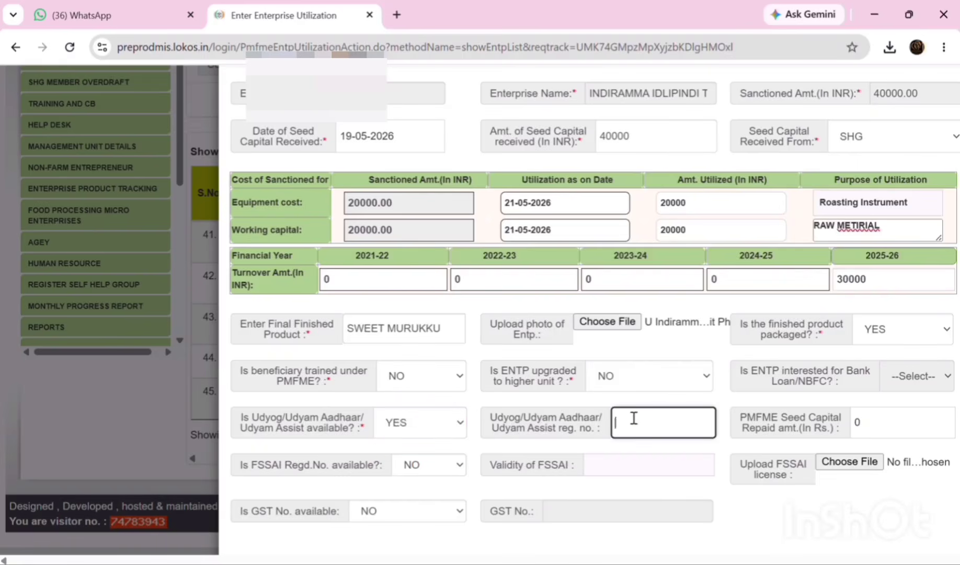
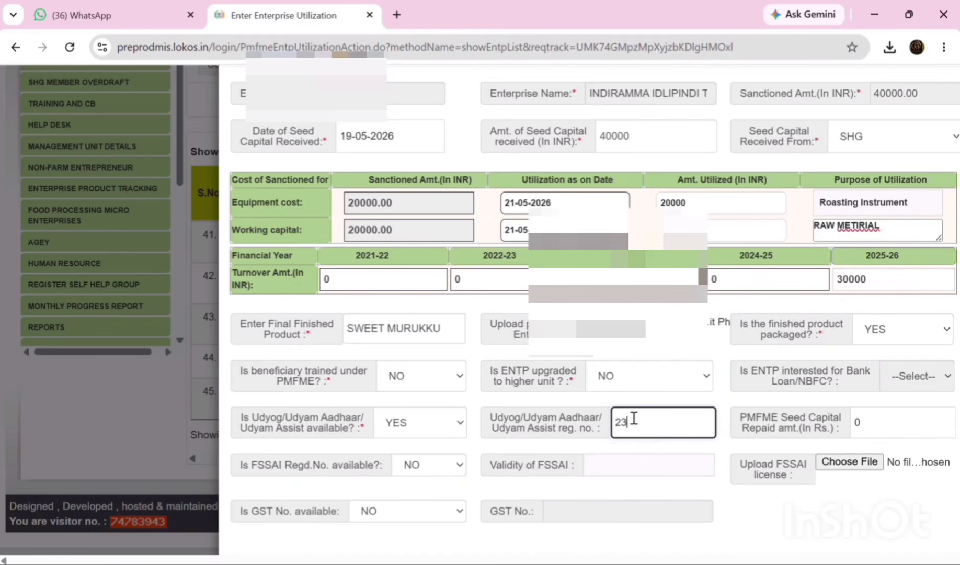
double_click(875, 426)
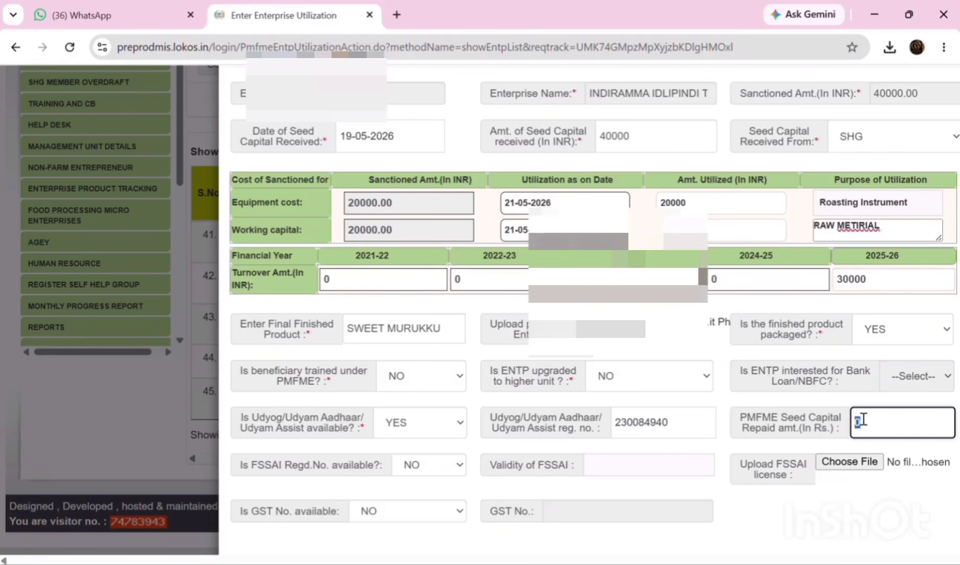
type("2000")
- Finish the repaid amount of 2000 and mark FSSAI registration as available (YES)
left_click(728, 448)
scroll(728, 447, "down", 2)
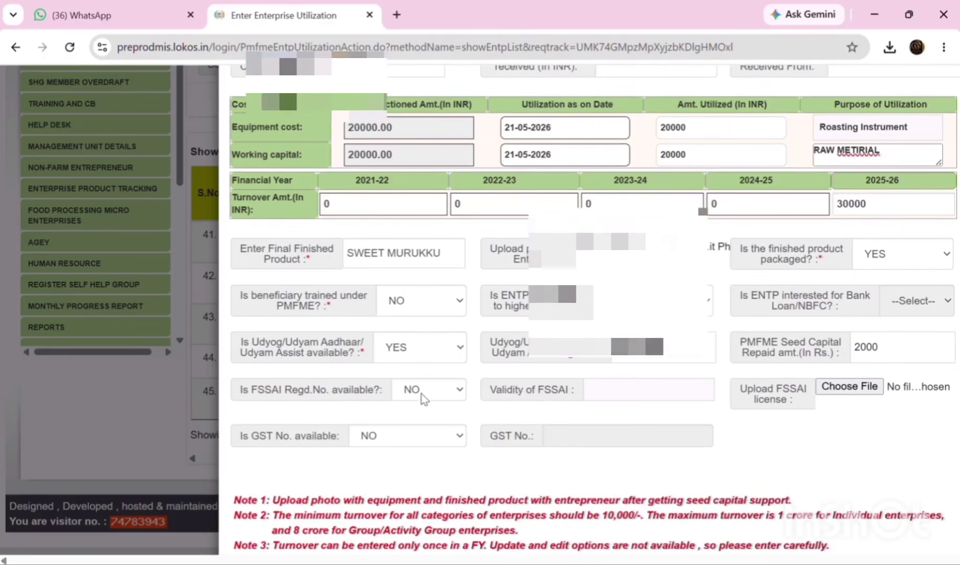
left_click(446, 395)
left_click(430, 424)
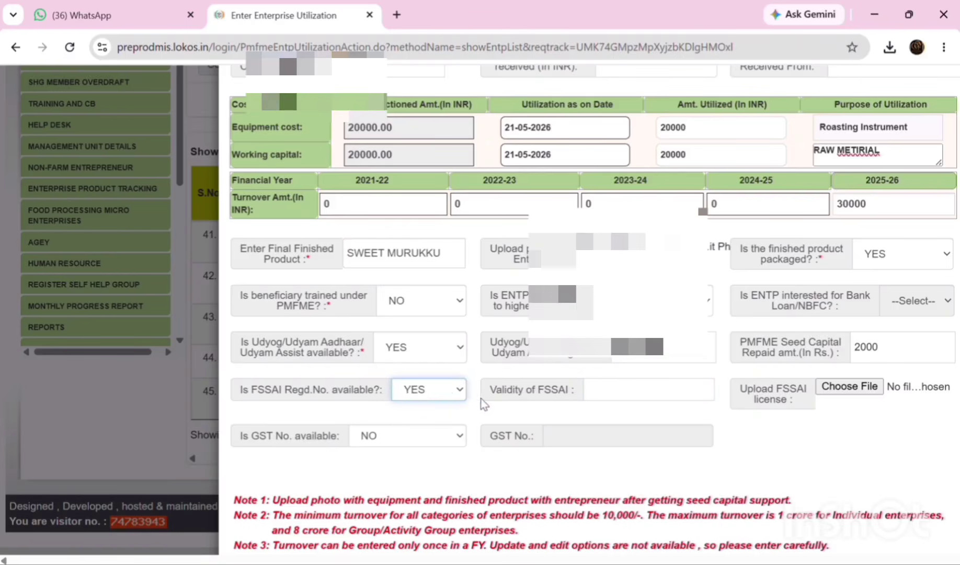
- Set the FSSAI validity date to 08-06-2028
left_click(607, 396)
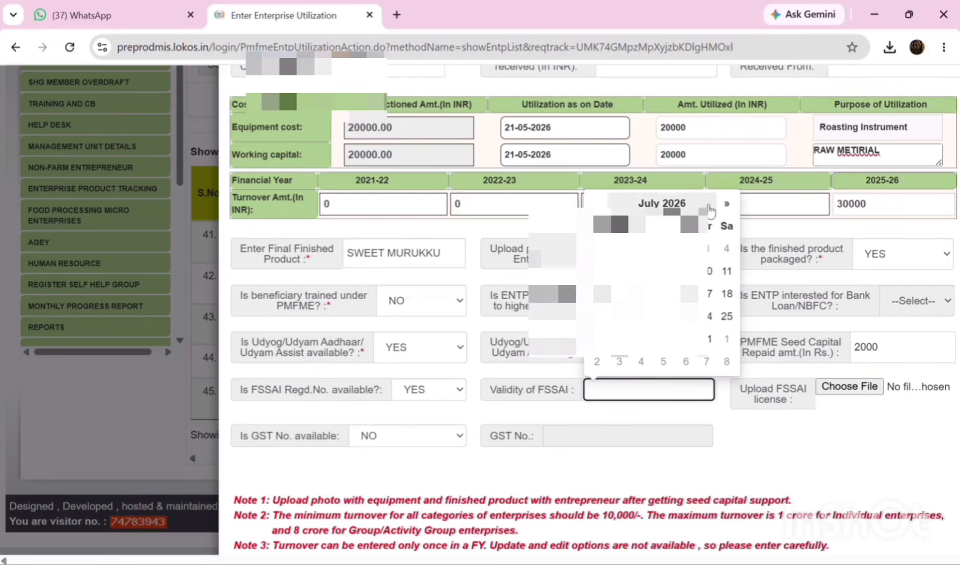
left_click(661, 203)
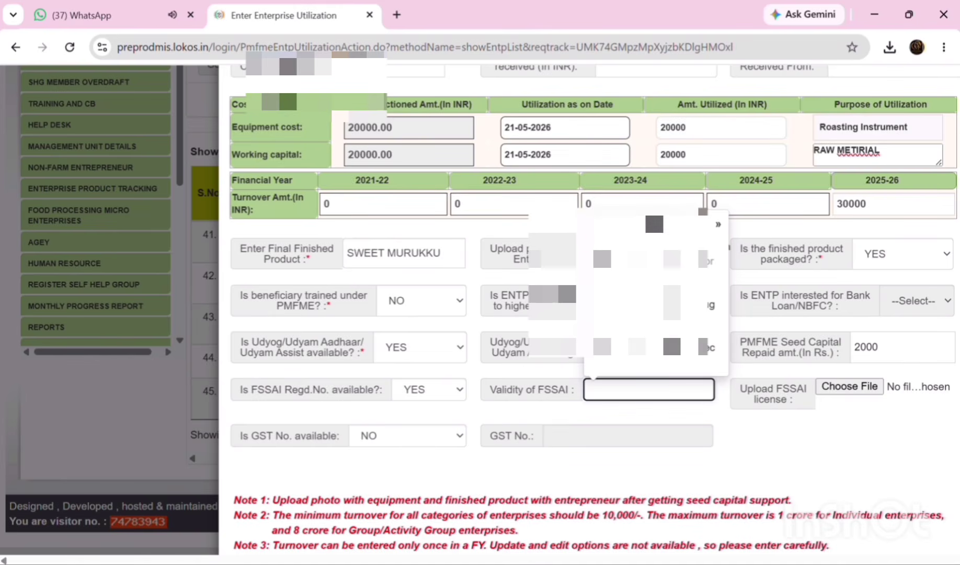
left_click(718, 228)
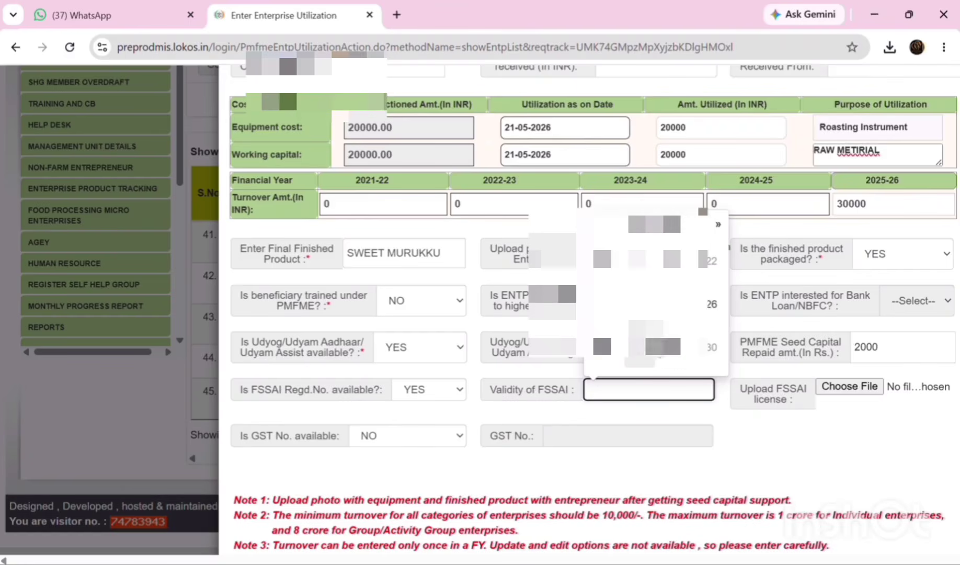
left_click(642, 356)
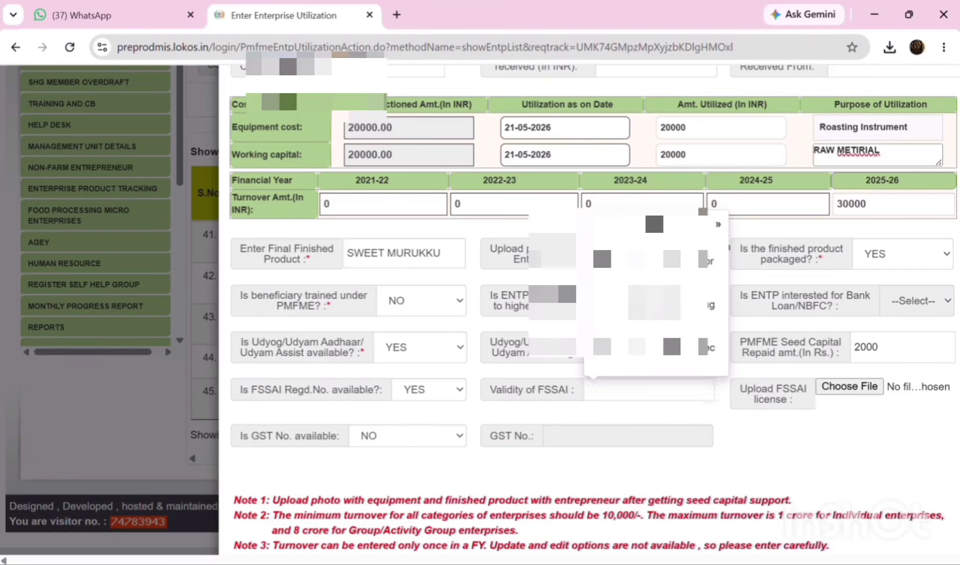
left_click(645, 304)
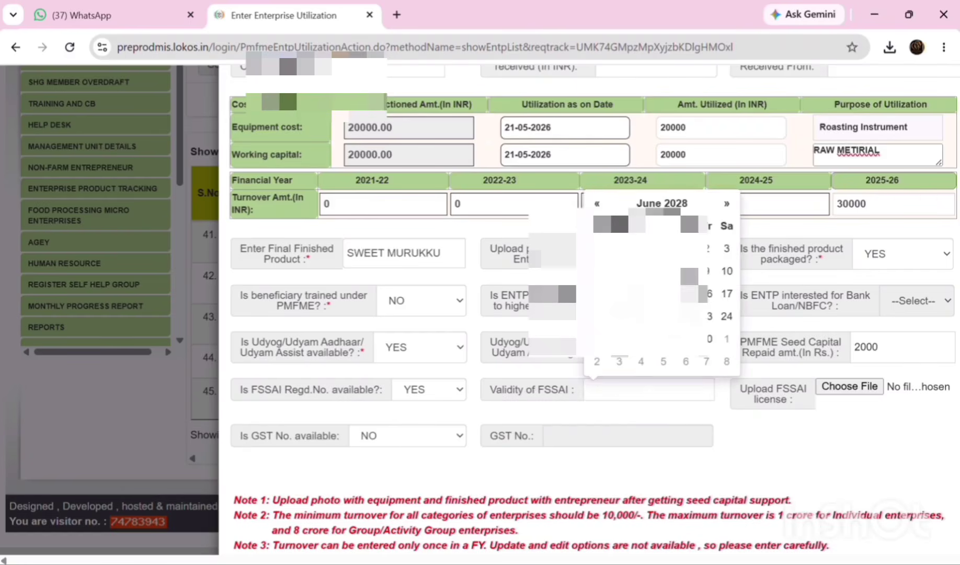
left_click(688, 271)
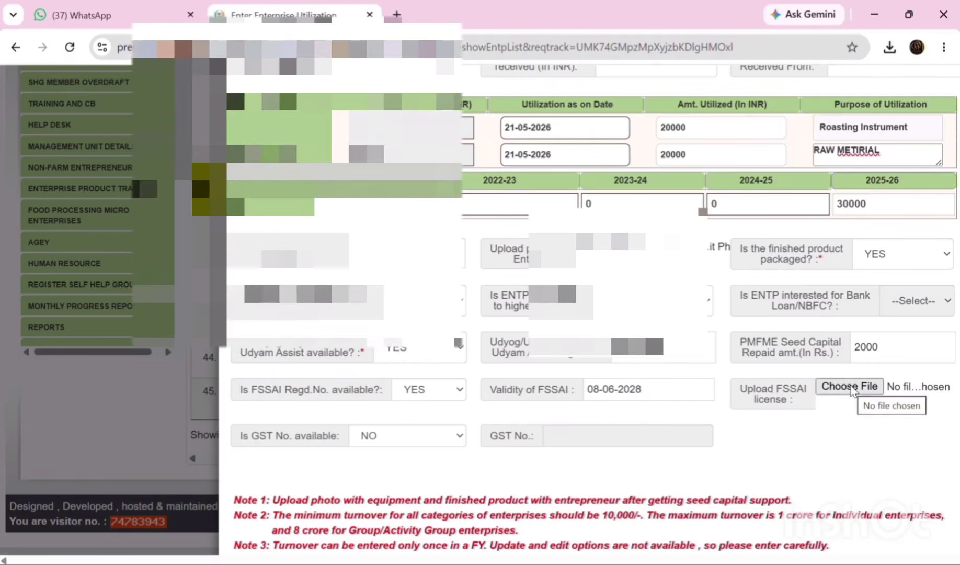
- Attach the FSSAI licence JPEG image
left_click(853, 391)
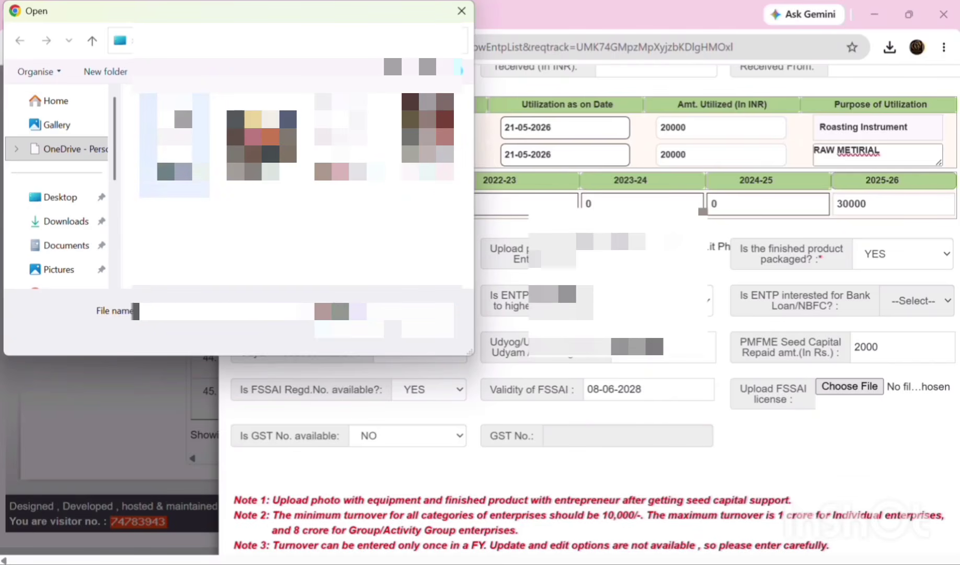
left_click(174, 145)
left_click(349, 329)
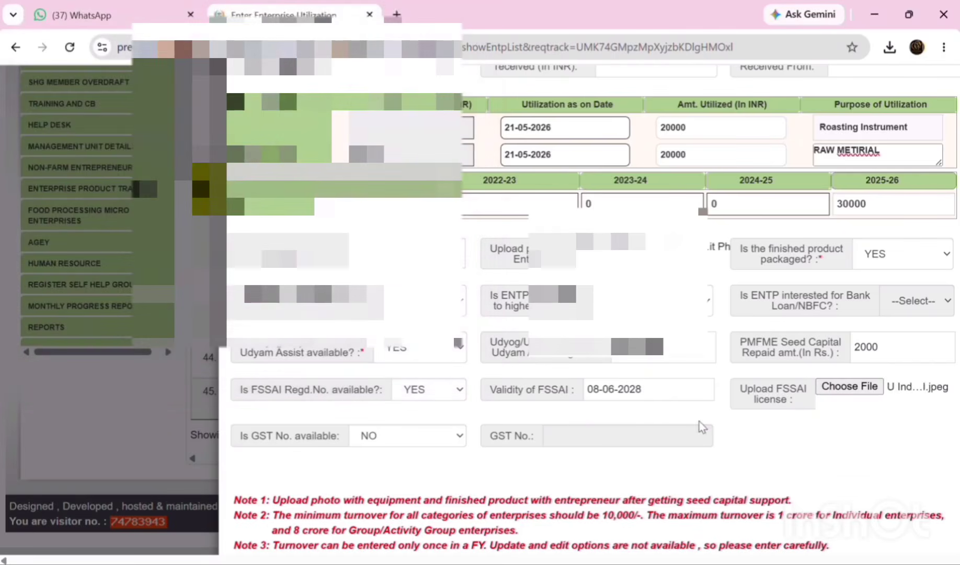
- Submit the seed capital utilization form with Save & Update and confirm with OK
scroll(711, 418, "down", 2)
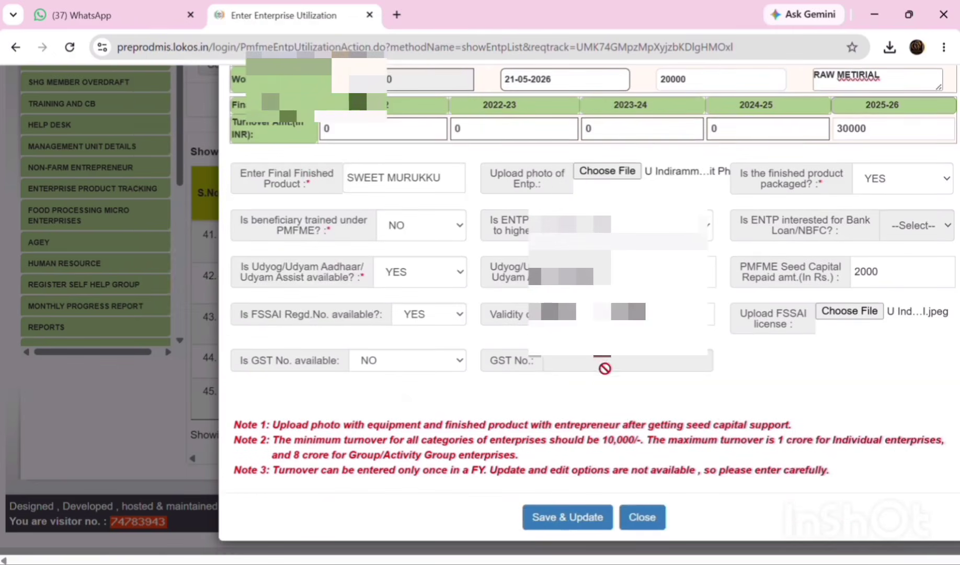
scroll(554, 398, "up", 2)
scroll(555, 396, "down", 2)
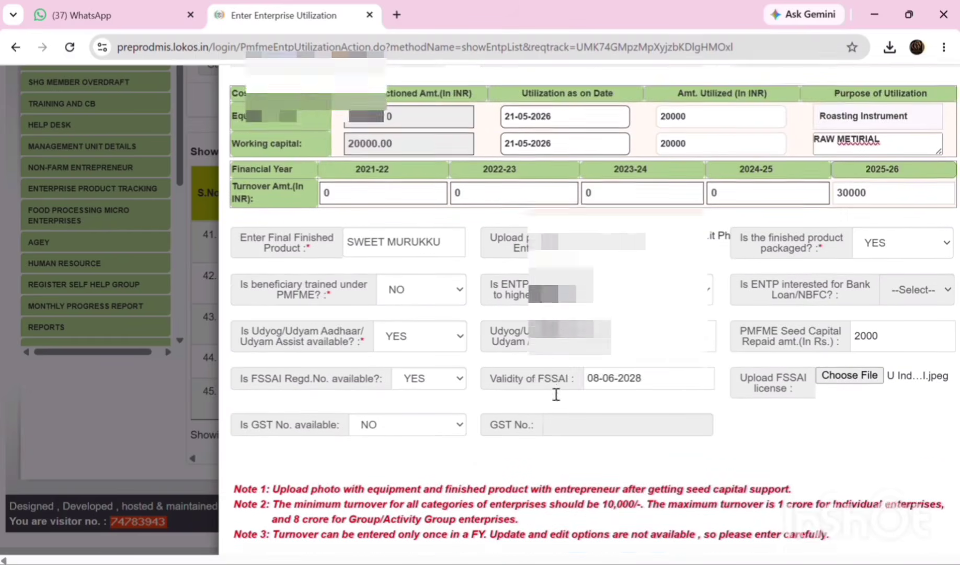
scroll(559, 394, "up", 1)
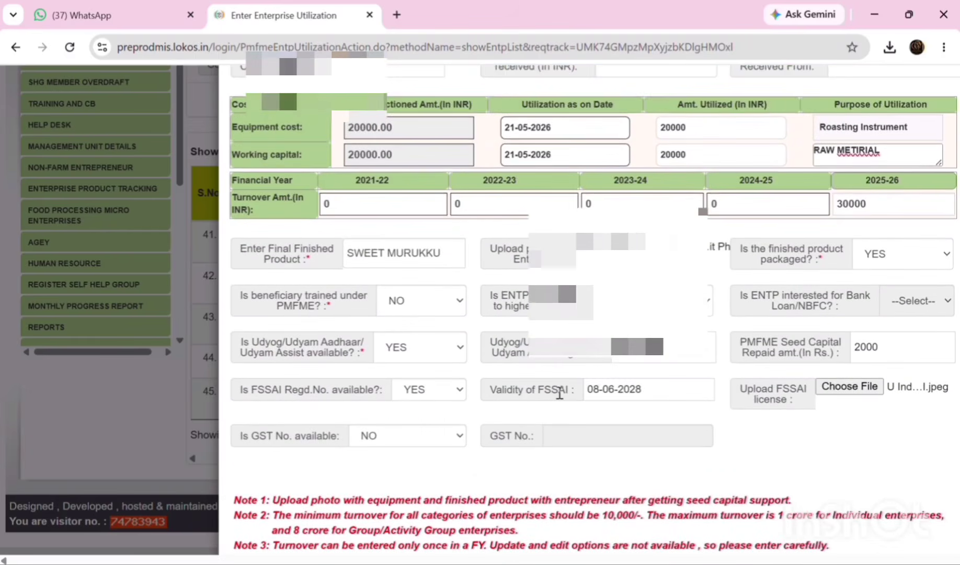
scroll(559, 393, "down", 1)
scroll(559, 393, "down", 1)
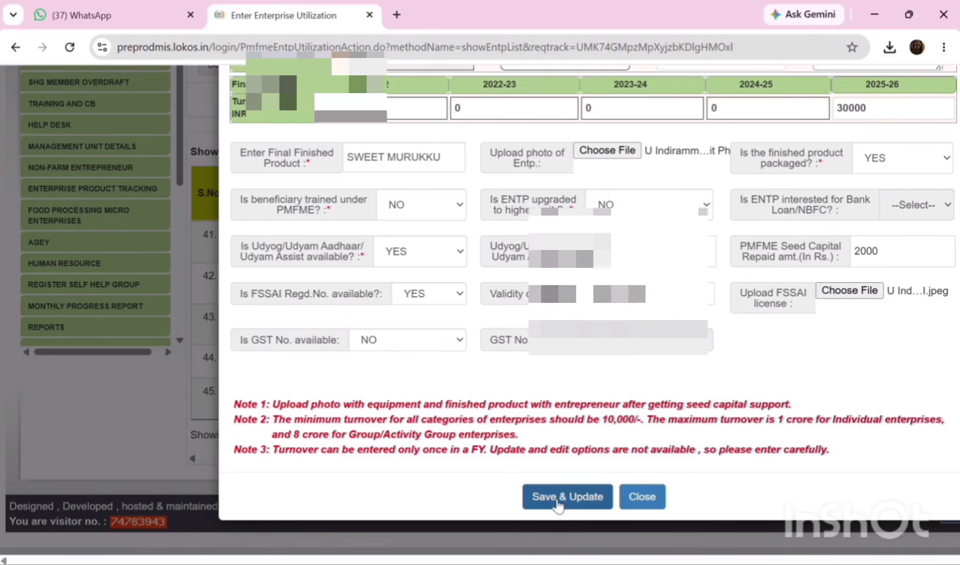
scroll(702, 387, "up", 3)
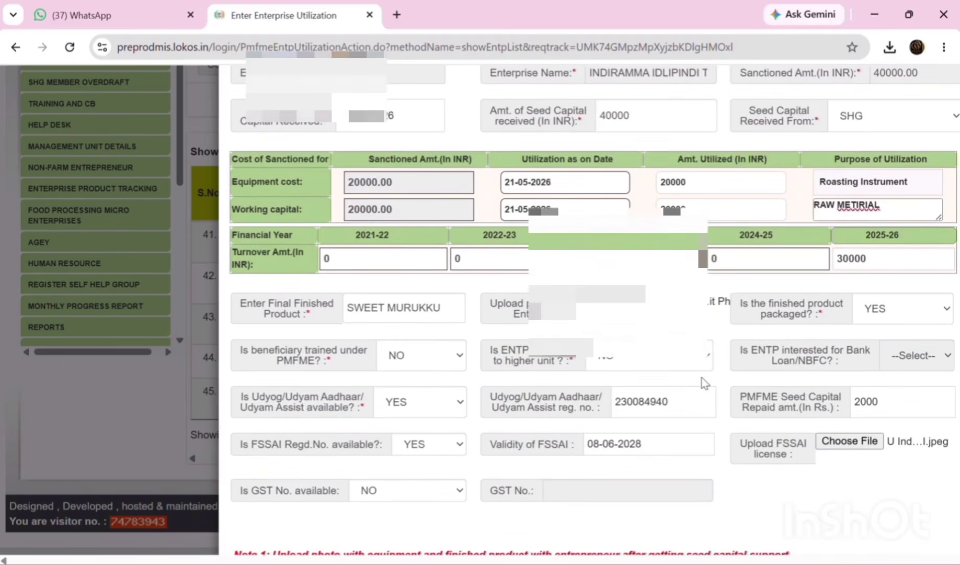
scroll(702, 363, "up", 1)
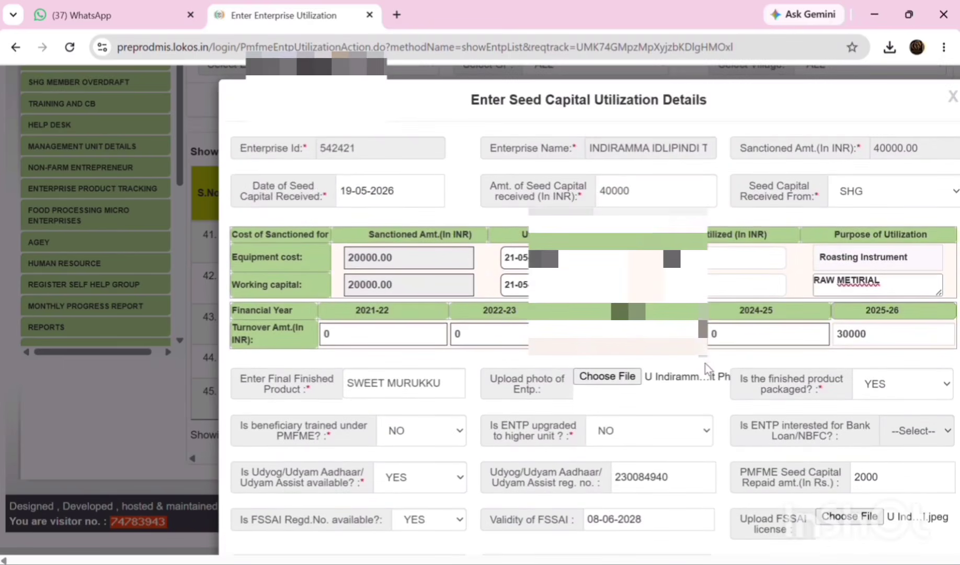
scroll(705, 366, "down", 4)
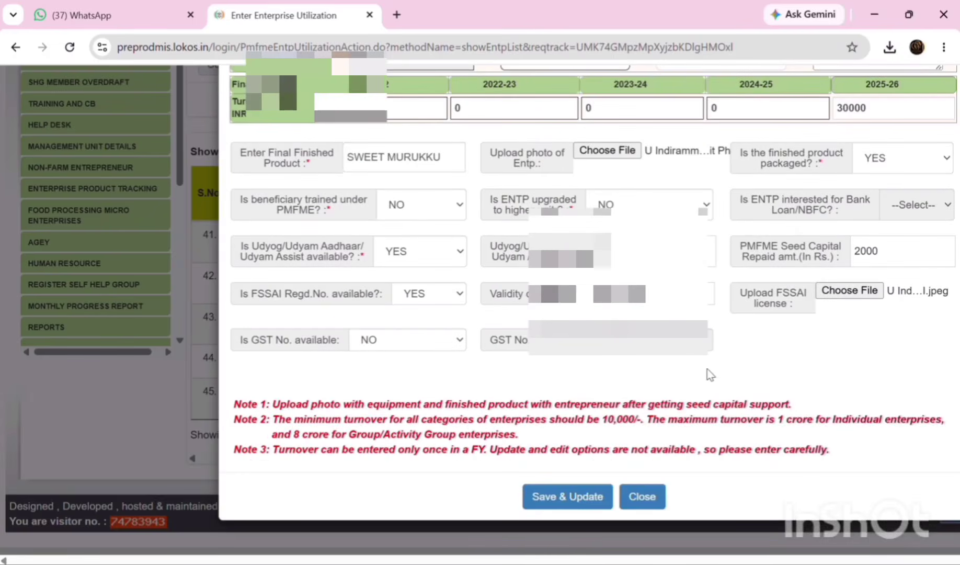
left_click(579, 501)
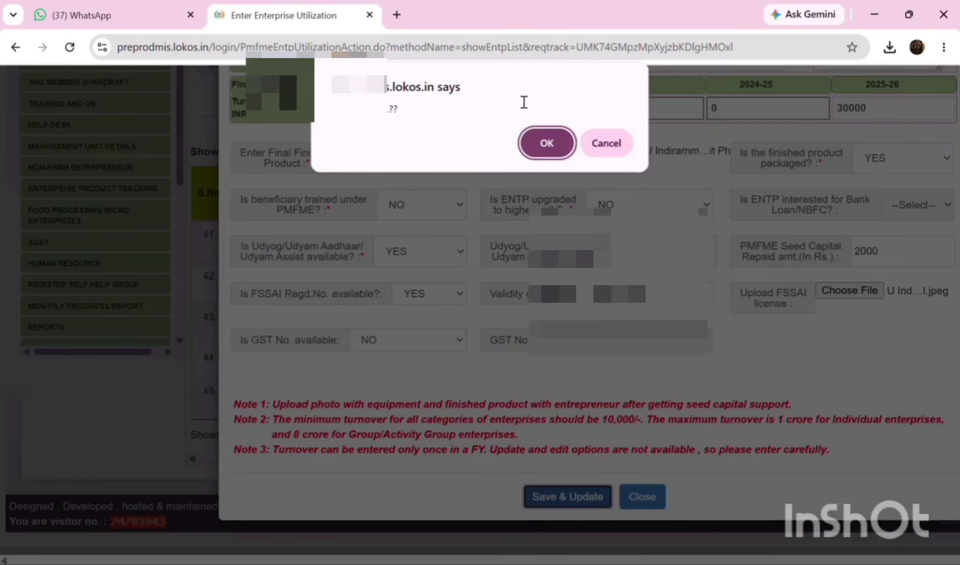
left_click(547, 153)
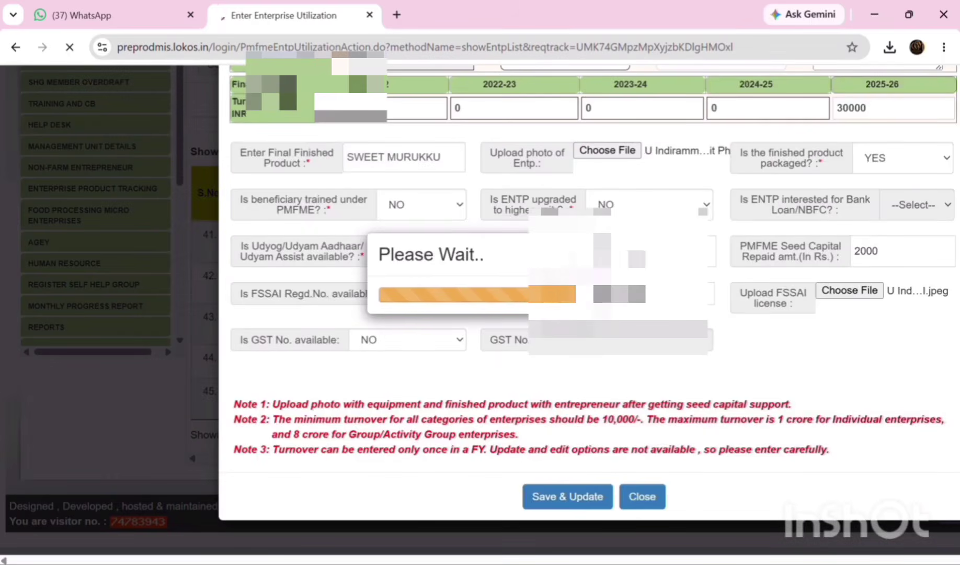